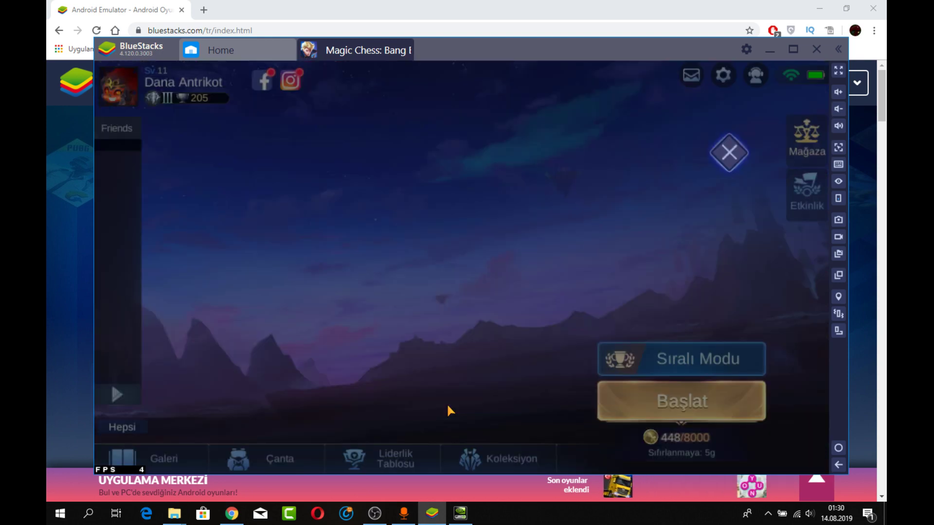
# Lower the system volume by four levels
pyautogui.press('XF86AudioLowerVolume')
pyautogui.press('XF86AudioLowerVolume')
pyautogui.press('XF86AudioLowerVolume')
pyautogui.press('XF86AudioLowerVolume')
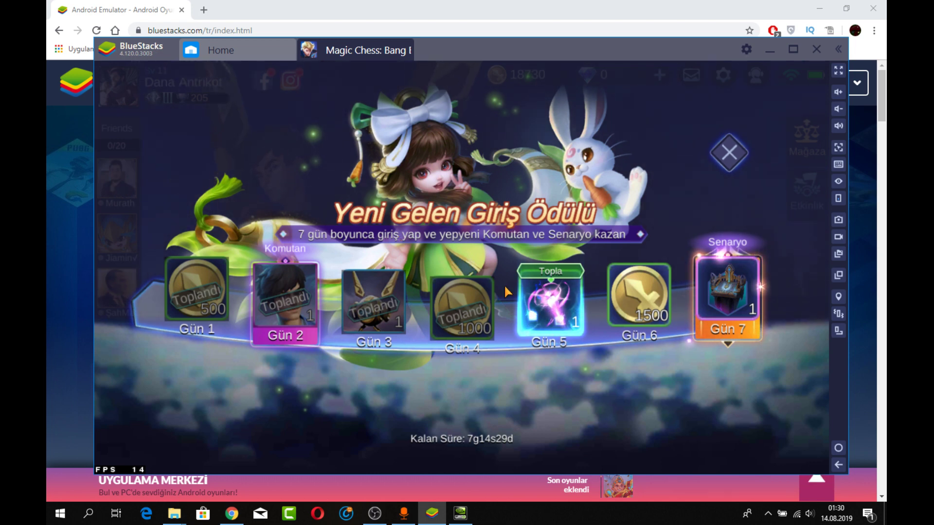
# Collect the Gün 5 newcomer login reward and close the newcomer rewards screen
pyautogui.click(537, 310)
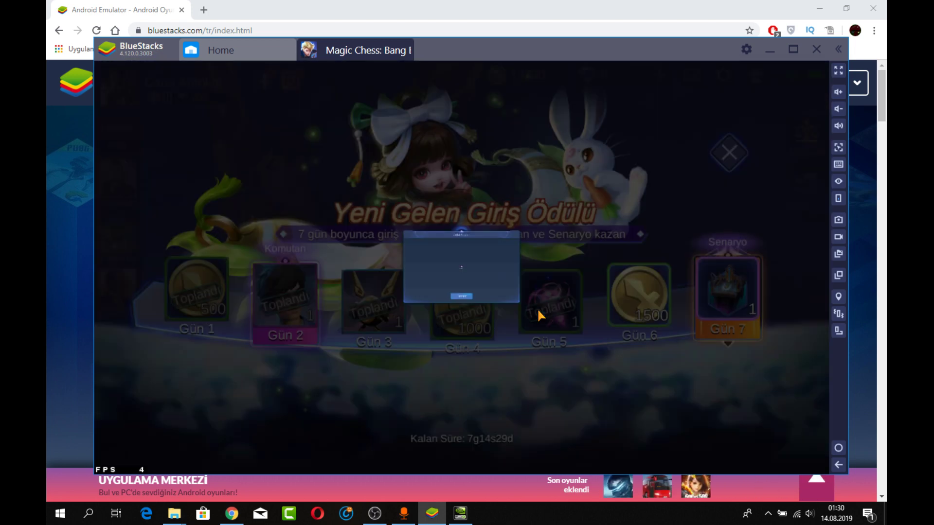
pyautogui.click(464, 394)
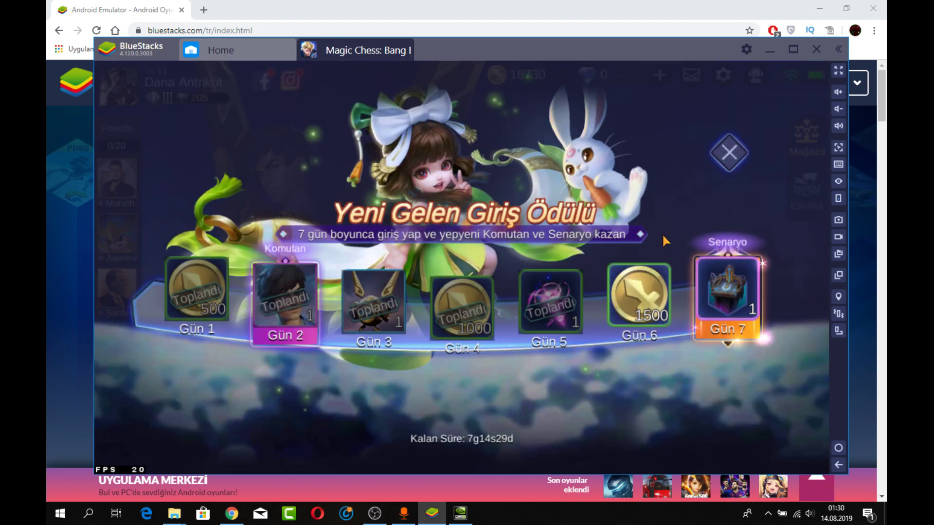
pyautogui.click(725, 155)
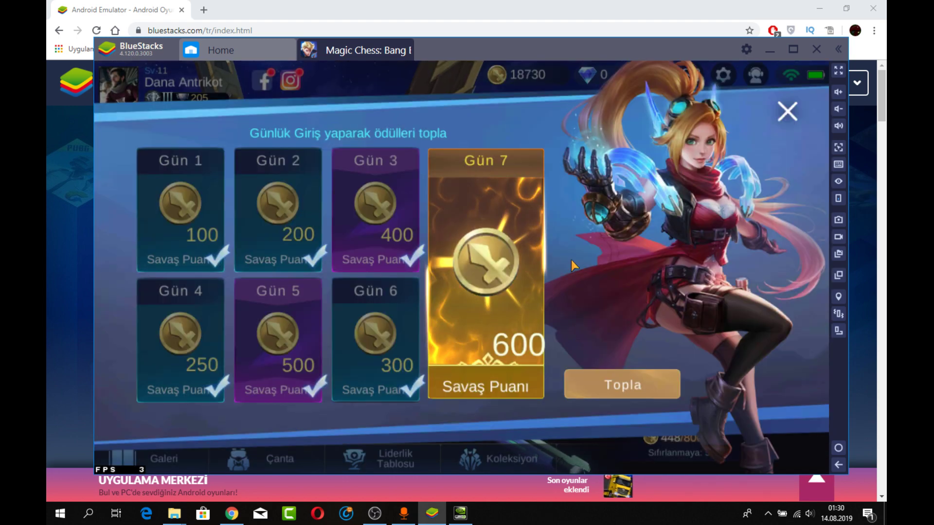
# Collect the Gün 7 daily login reward of 600 Savaş Puanı and close the daily rewards screen
pyautogui.click(614, 382)
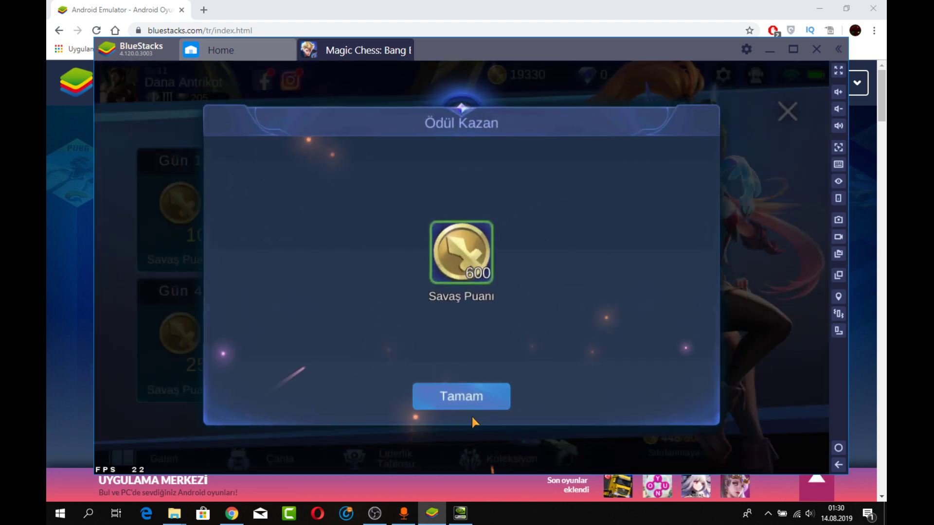
pyautogui.click(470, 389)
pyautogui.click(787, 110)
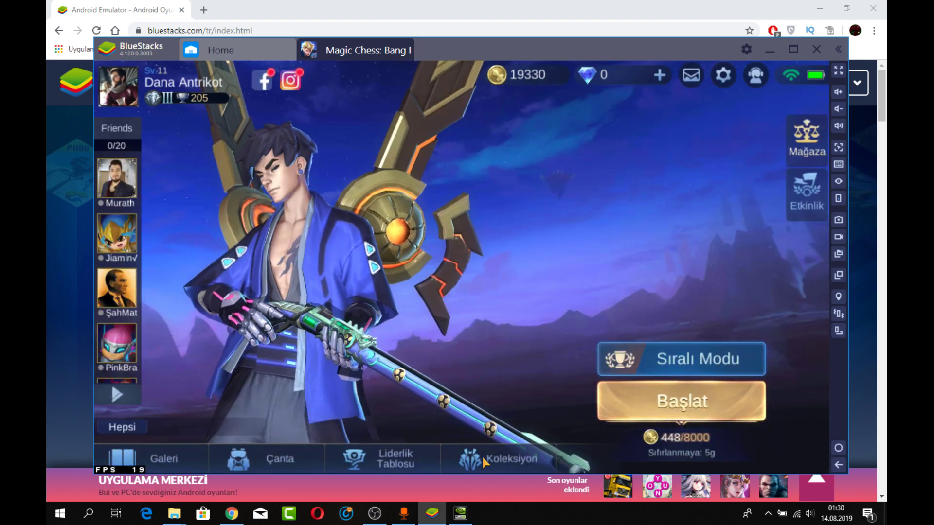
# Look through the commanders in Koleksiyon, equip the Pembeli Parıltı damage effect and return to the game lobby
pyautogui.click(681, 400)
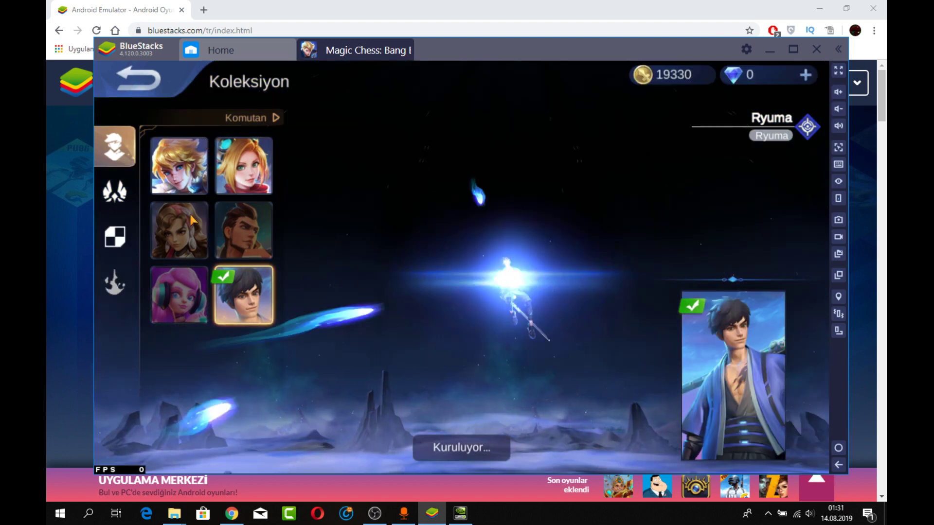
pyautogui.click(114, 282)
pyautogui.click(127, 149)
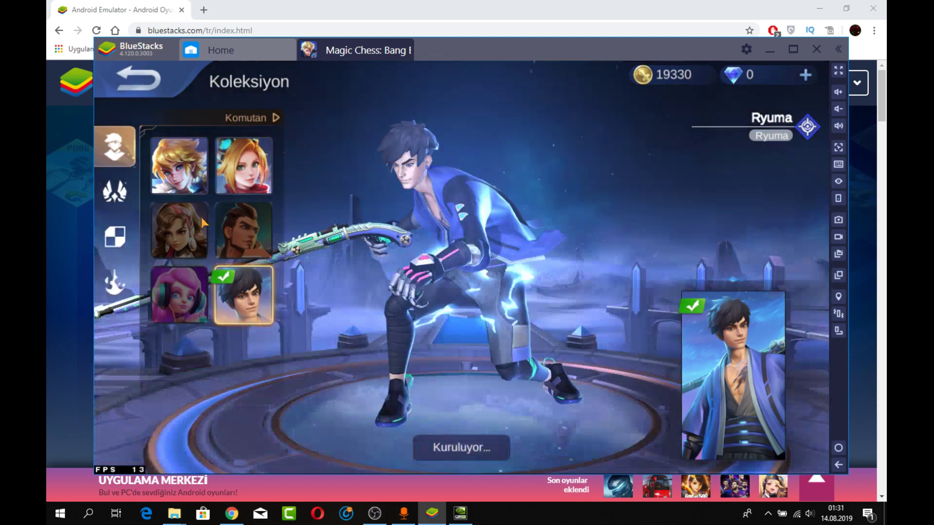
pyautogui.click(243, 226)
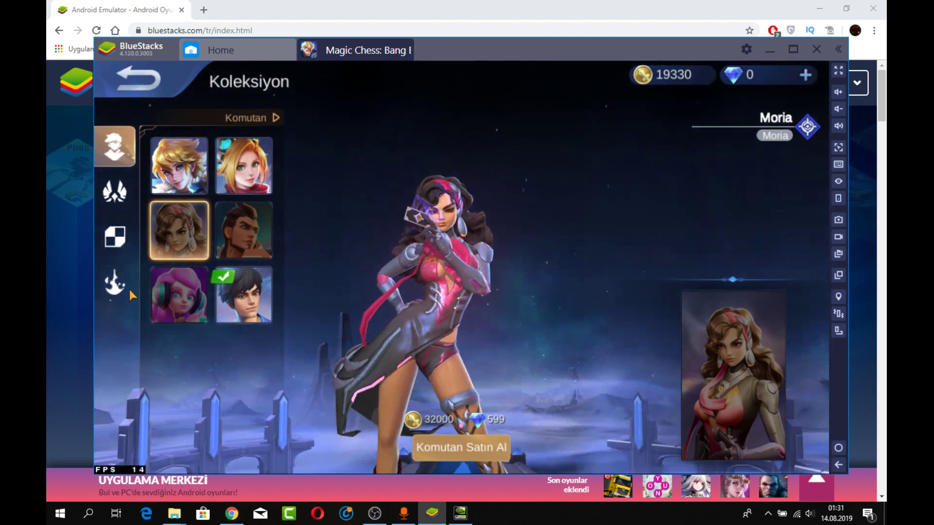
pyautogui.click(122, 286)
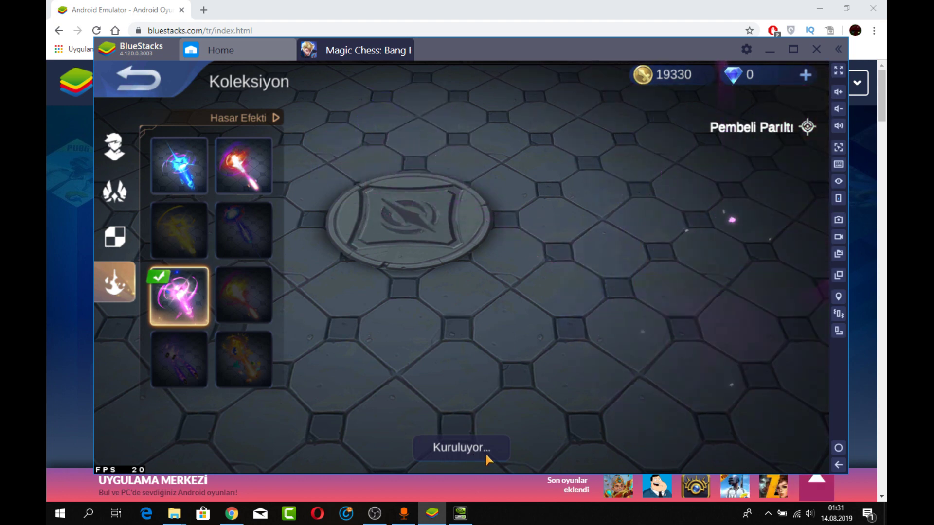
pyautogui.click(138, 80)
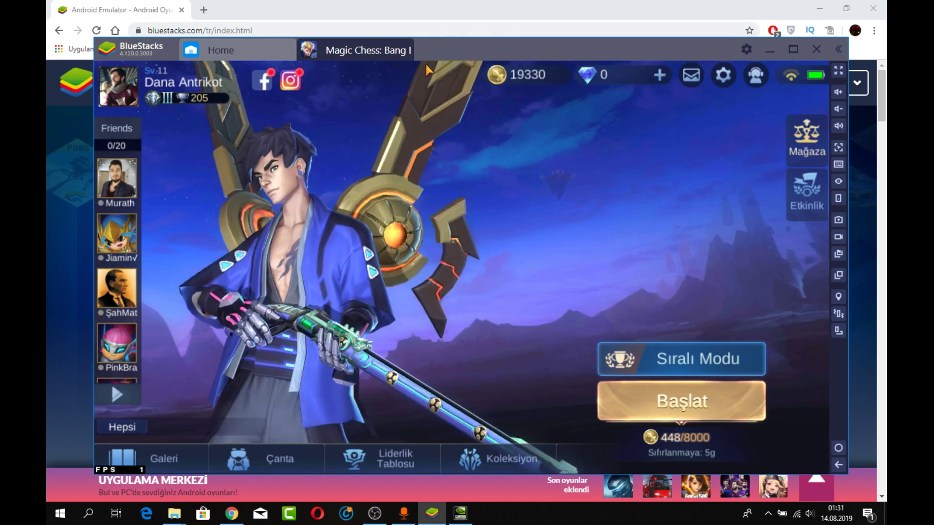
# Close the Magic Chess game and set the display density to 240 DPI in the emulator's settings
pyautogui.click(408, 44)
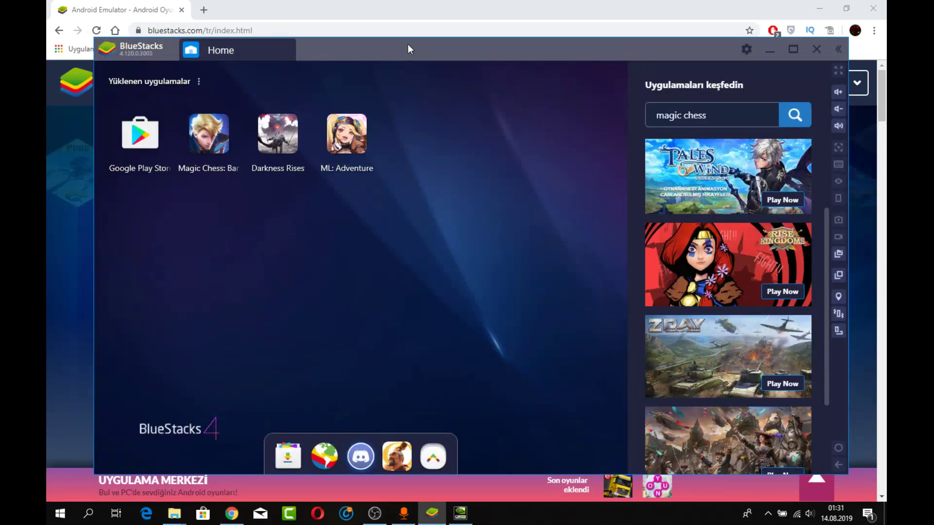
pyautogui.click(747, 49)
pyautogui.click(734, 73)
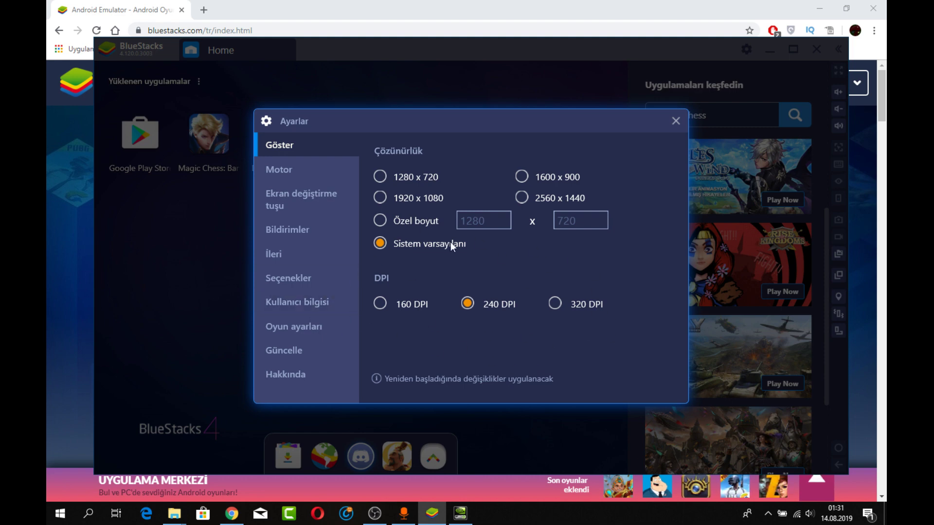
pyautogui.click(568, 308)
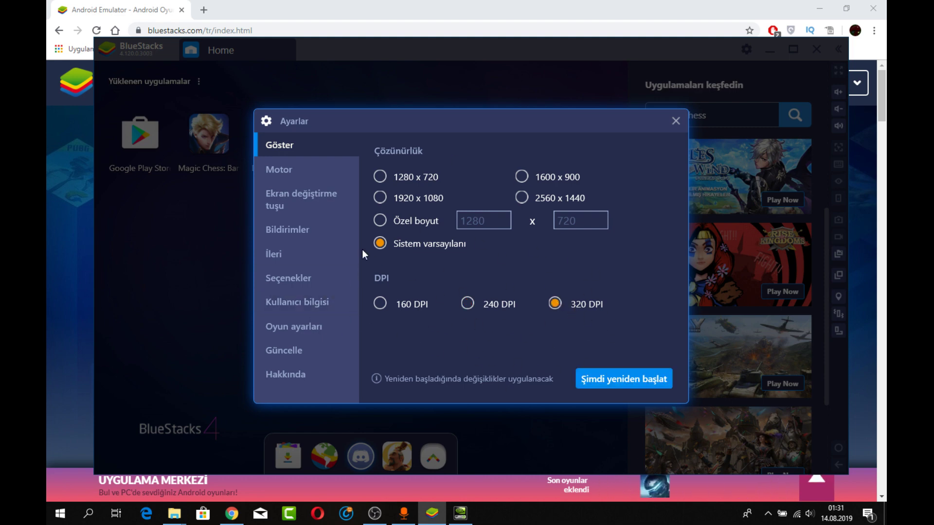
pyautogui.click(479, 301)
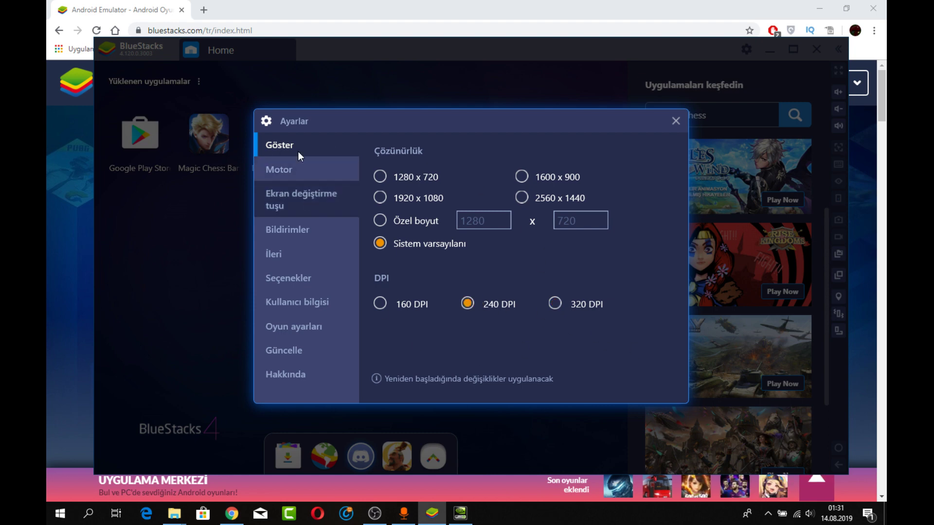
# Review the Motor settings with the processor core choices, plus the Seçenekler and İleri settings, and close the settings window
pyautogui.click(314, 173)
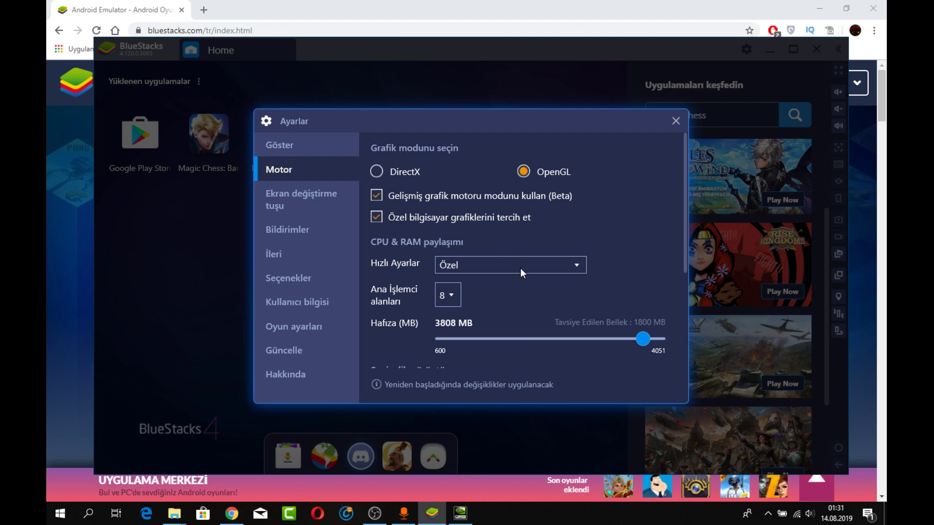
pyautogui.click(454, 295)
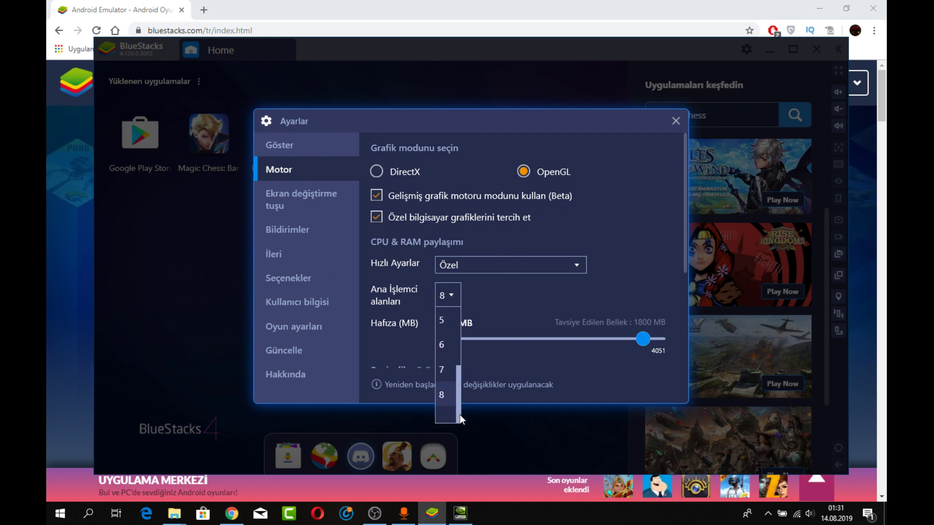
pyautogui.click(447, 291)
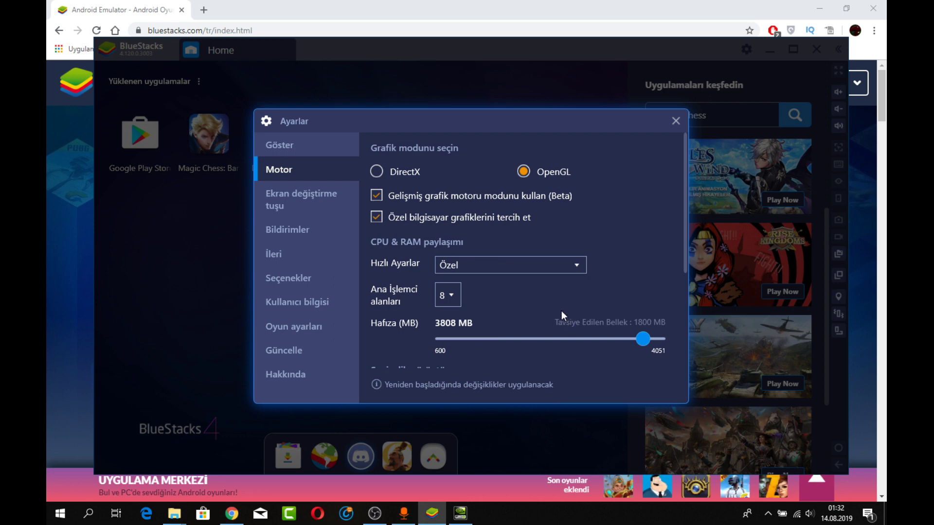
pyautogui.click(304, 278)
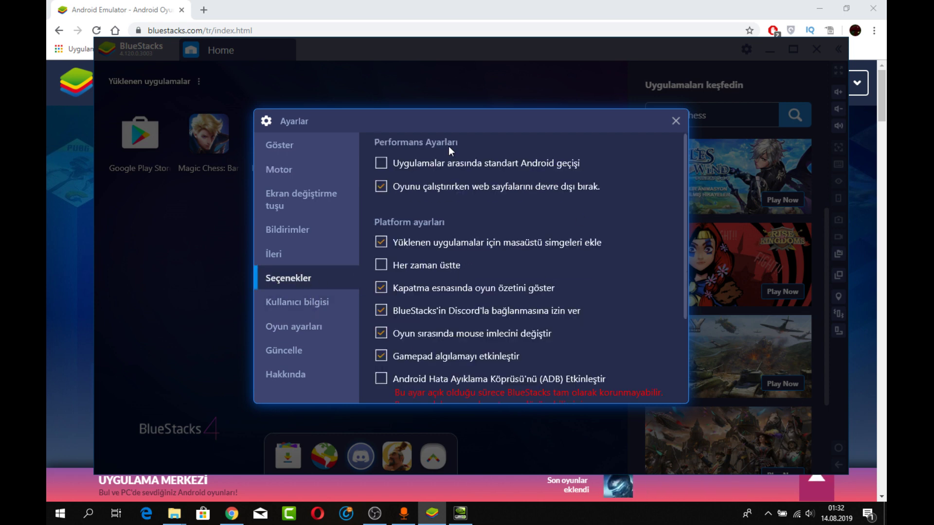
pyautogui.click(317, 255)
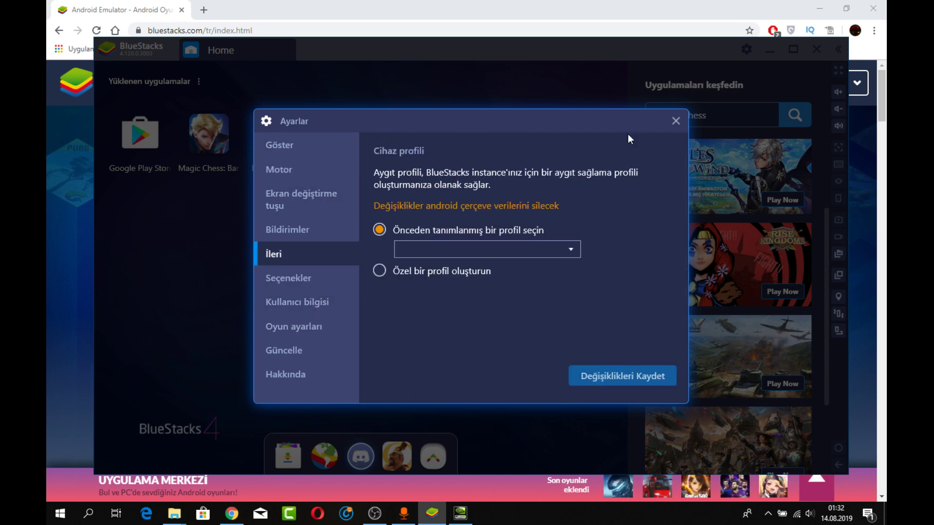
pyautogui.click(675, 122)
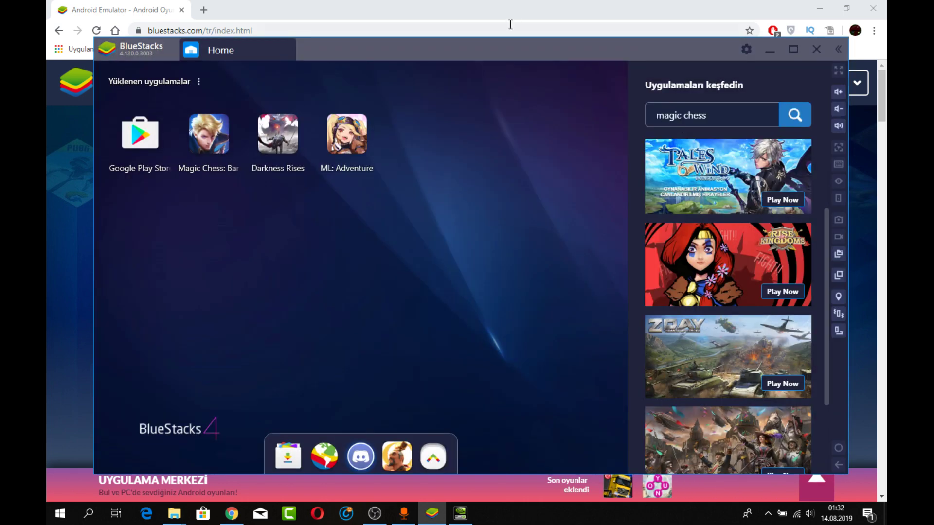
# Switch to Chrome and search the BlueStacks website for "kasma"
pyautogui.click(457, 7)
pyautogui.click(378, 79)
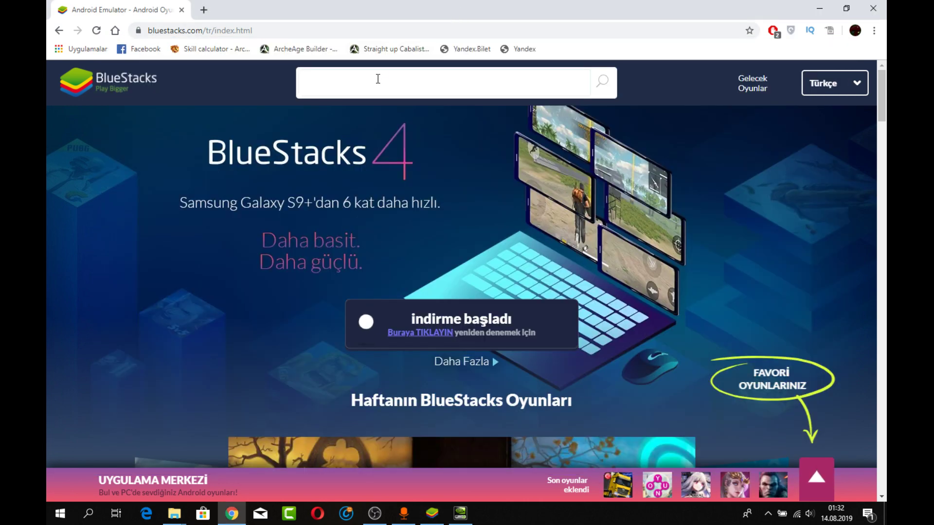
pyautogui.write('ka<')
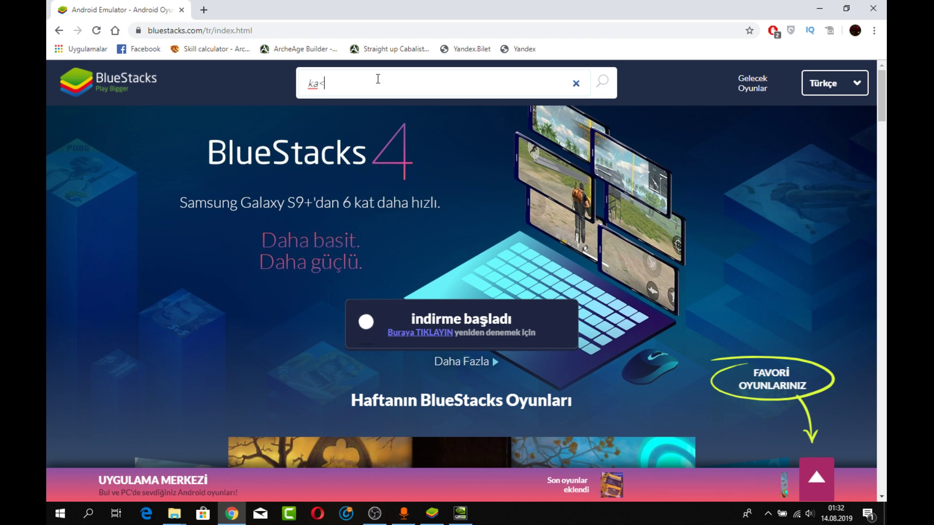
pyautogui.press('BackSpace')
pyautogui.write('sm')
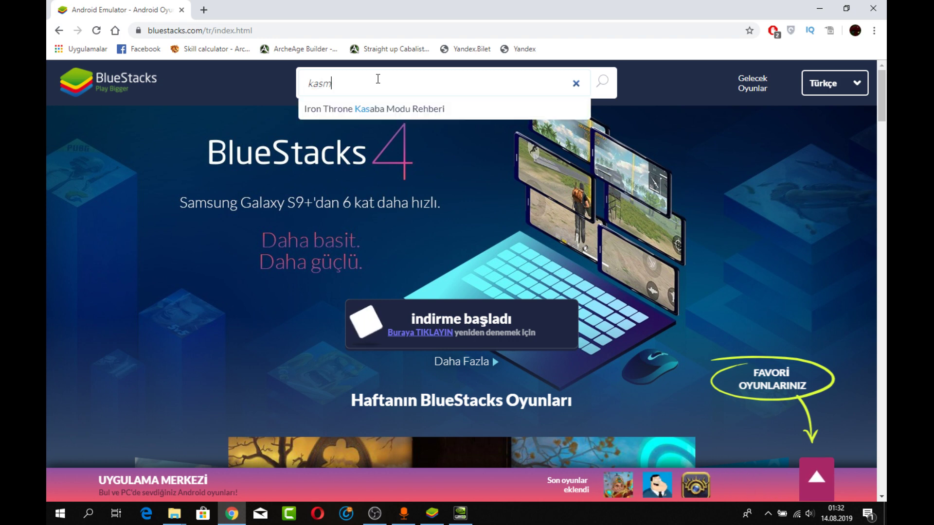
pyautogui.write('a')
pyautogui.press('Return')
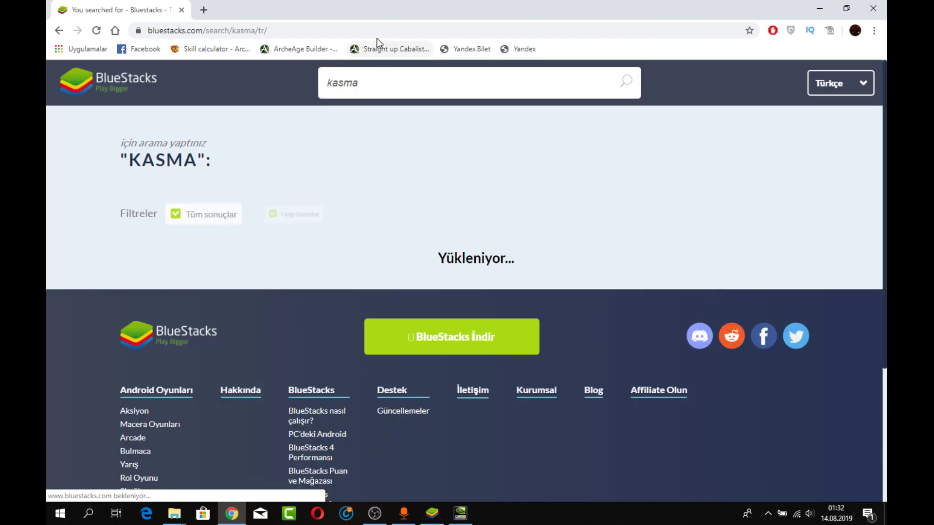
# Search Google for "bluestack kasma"
pyautogui.click(375, 35)
pyautogui.hotkey('ctrl', 'a')
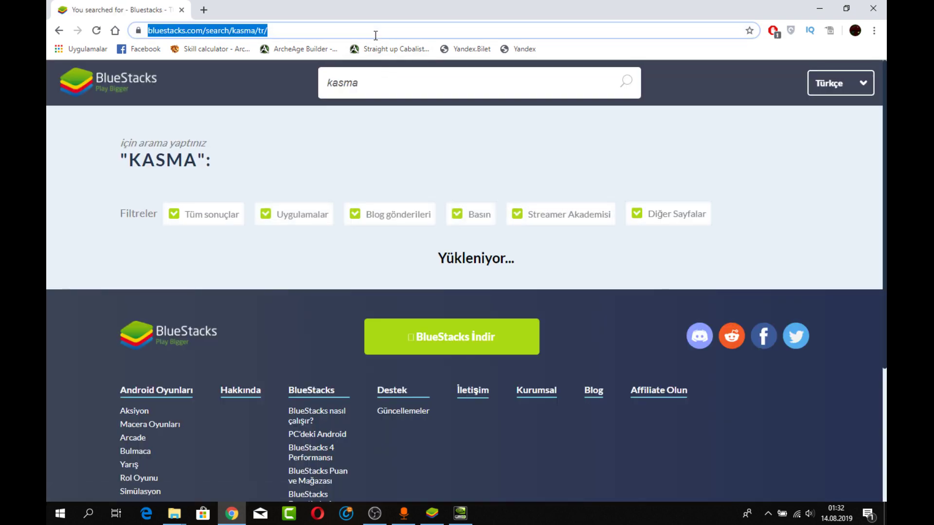
pyautogui.write('bku')
pyautogui.press('BackSpace')
pyautogui.press('BackSpace')
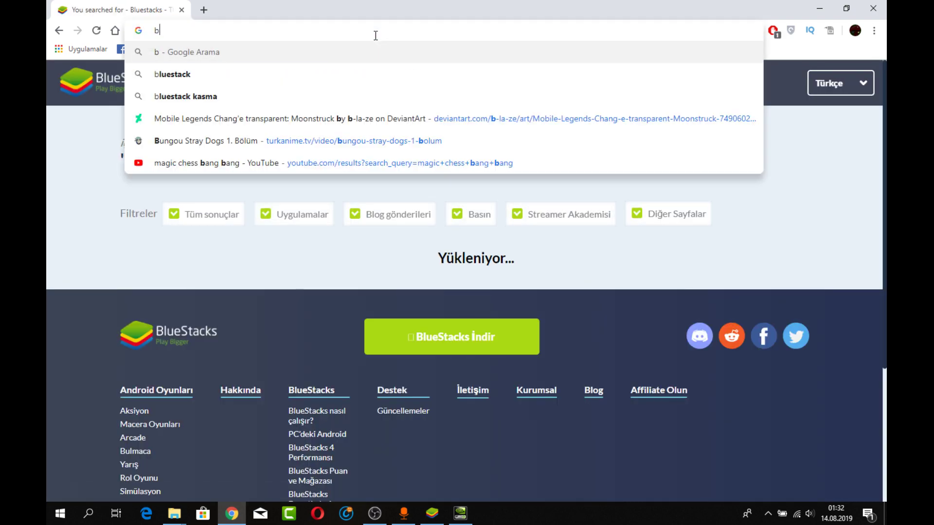
pyautogui.write('l')
pyautogui.press('Down')
pyautogui.press('Down')
pyautogui.press('Return')
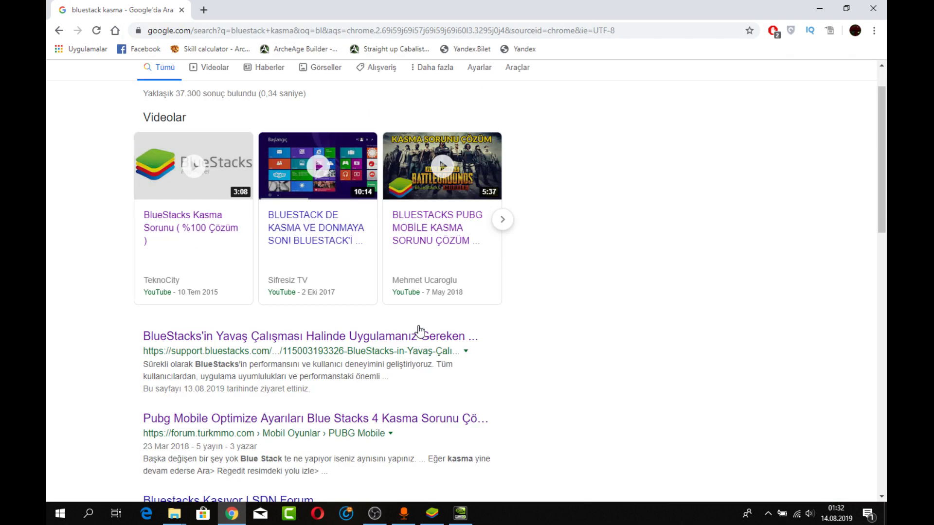
# Open the BlueStacks support article on slow performance and highlight the tip about allocating more RAM and CPU in the engine settings
pyautogui.scroll(-3, 416, 329)
pyautogui.click(320, 213)
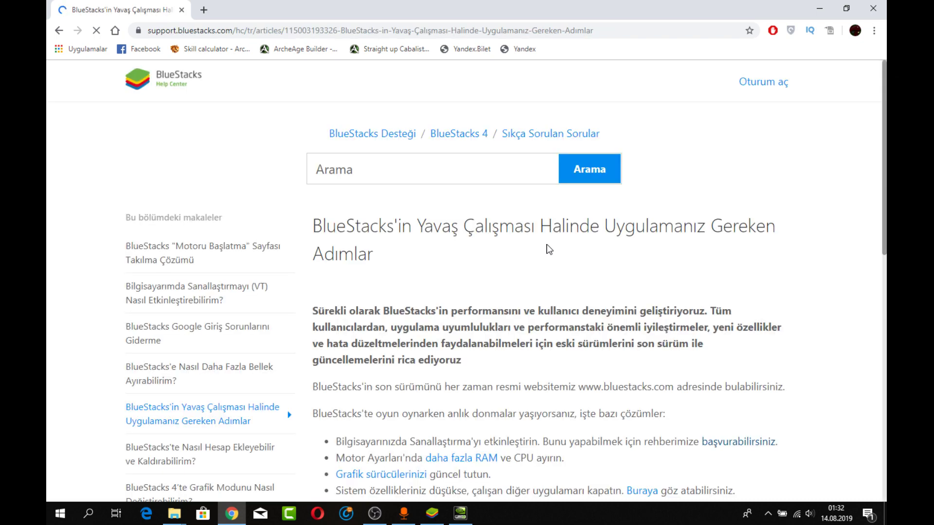
pyautogui.scroll(-3, 458, 364)
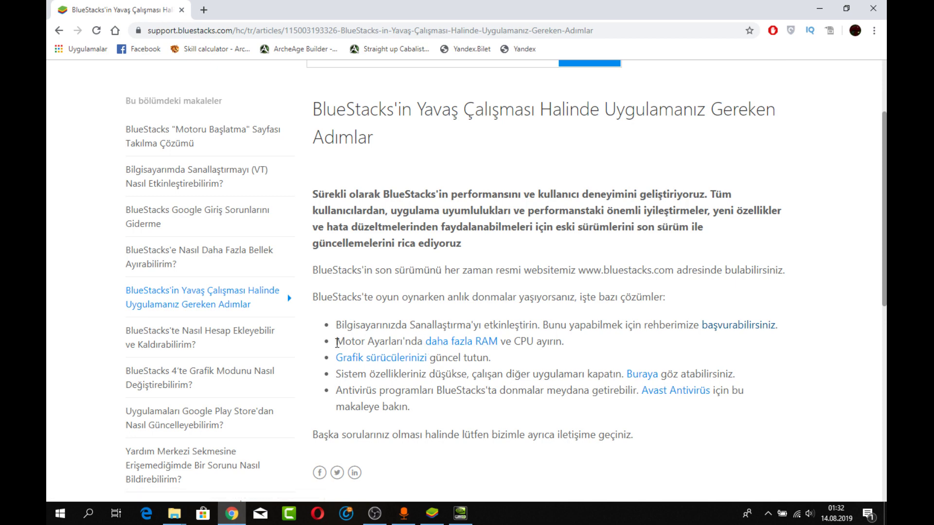
pyautogui.moveTo(370, 341); pyautogui.dragTo(586, 339)
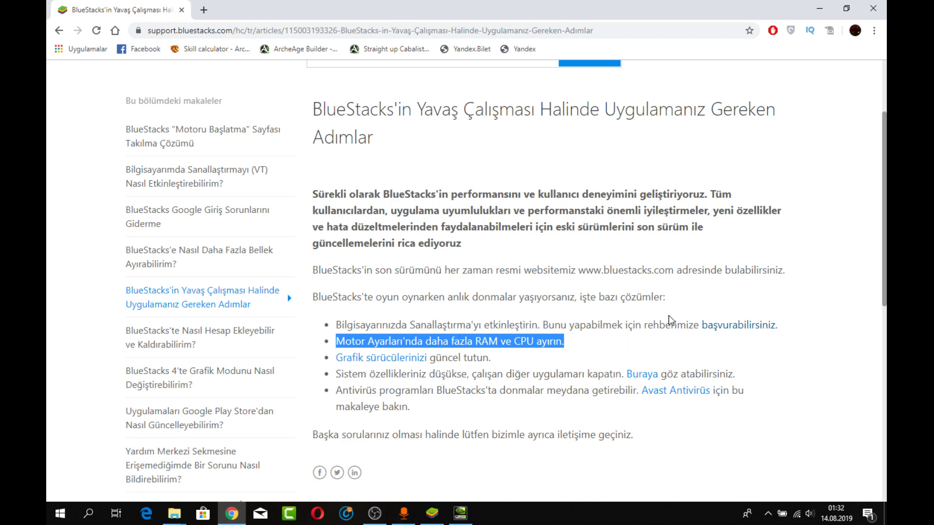
# Open the linked guide on enabling virtualization (VT) and read through its processor support checks and Windows instructions
pyautogui.click(448, 323)
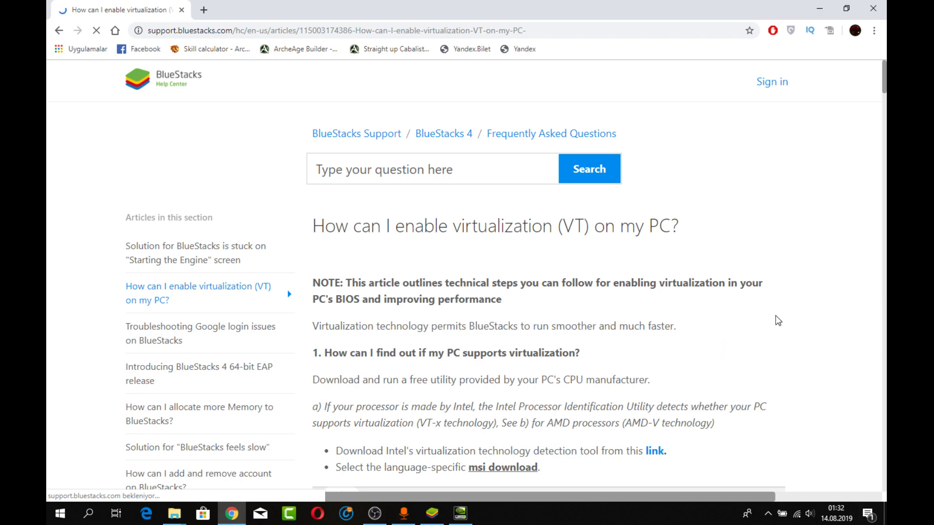
pyautogui.scroll(-5, 777, 320)
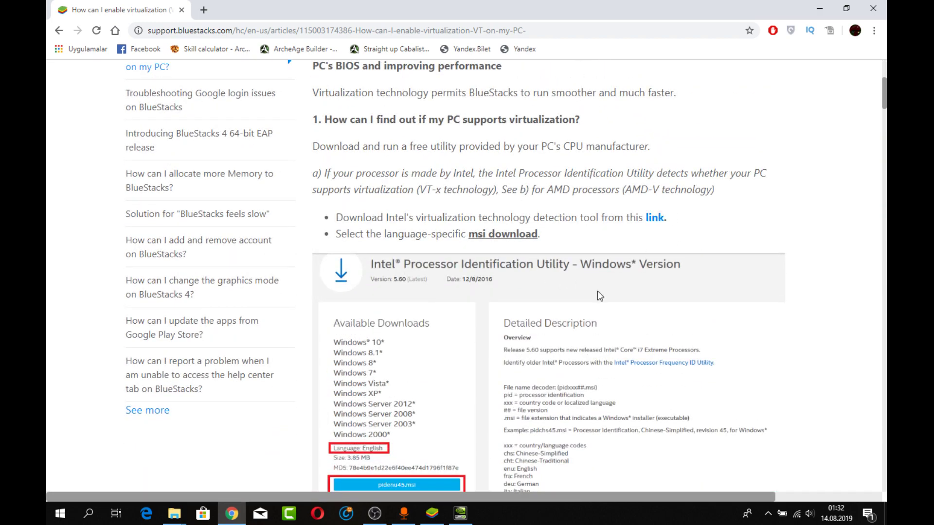
pyautogui.scroll(-8, 633, 238)
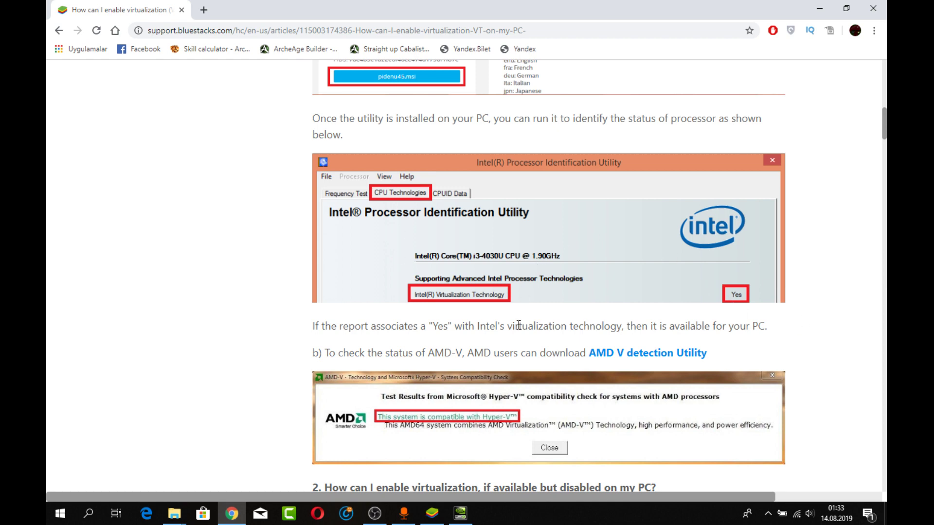
pyautogui.scroll(-2, 398, 412)
pyautogui.scroll(-8, 413, 349)
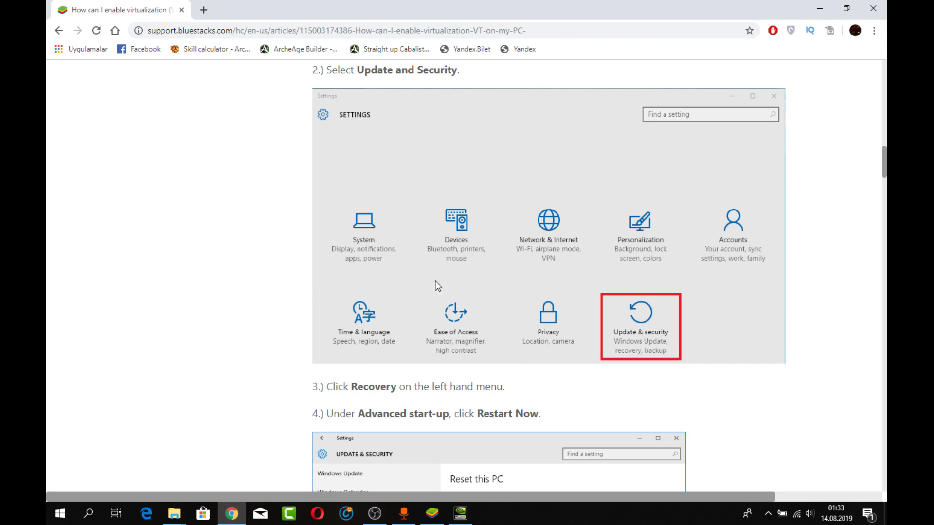
# Read the guide's Windows 10 instructions for reaching the UEFI firmware settings, from Update and Security through Recovery, Troubleshoot and Advanced Options
pyautogui.scroll(3, 437, 286)
pyautogui.scroll(-3, 413, 273)
pyautogui.scroll(-2, 628, 324)
pyautogui.scroll(-1, 622, 201)
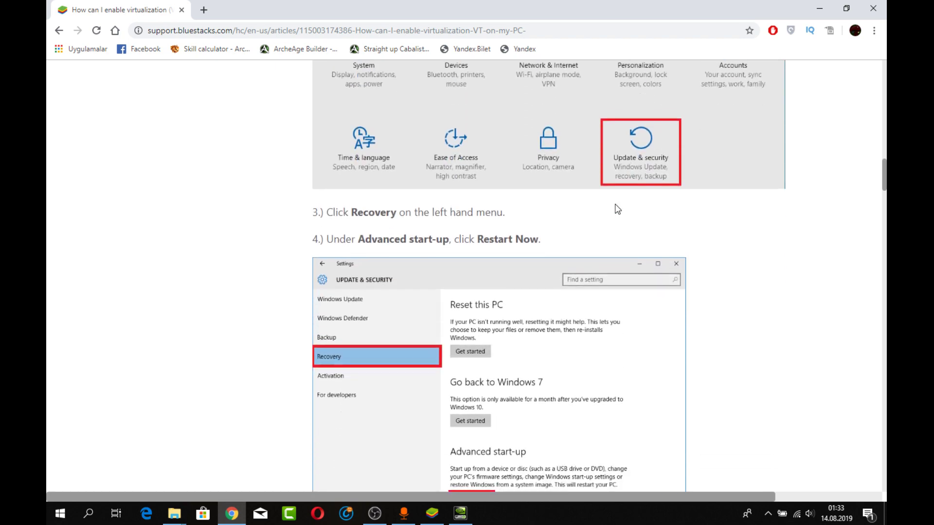
pyautogui.scroll(-2, 369, 355)
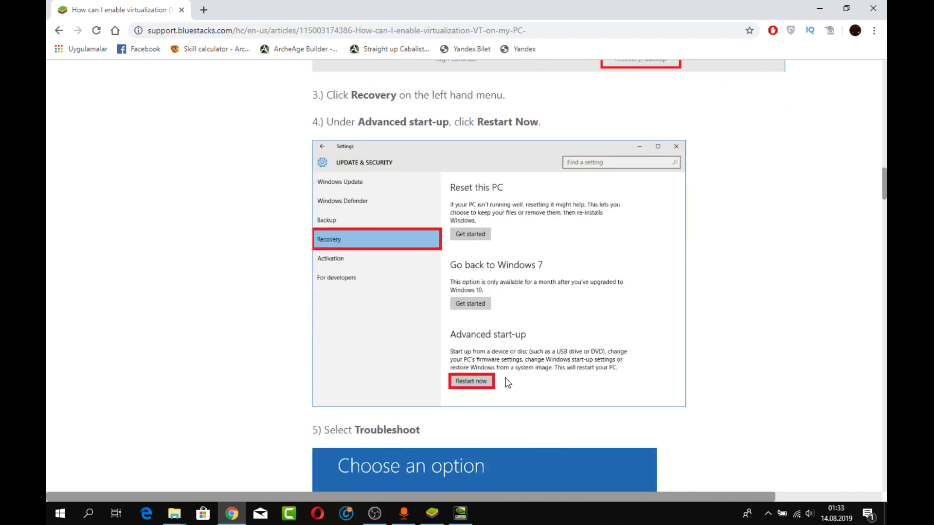
pyautogui.scroll(-5, 502, 393)
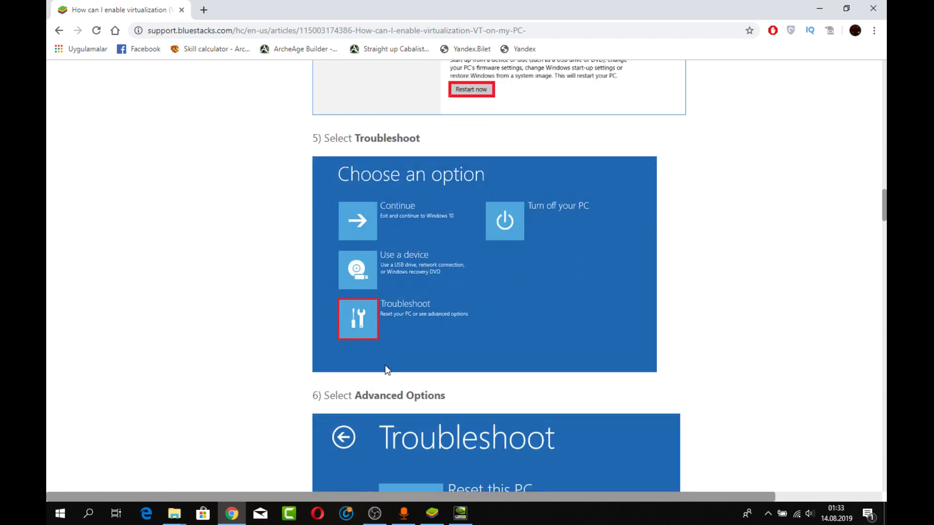
pyautogui.scroll(-2, 432, 333)
pyautogui.scroll(1, 432, 326)
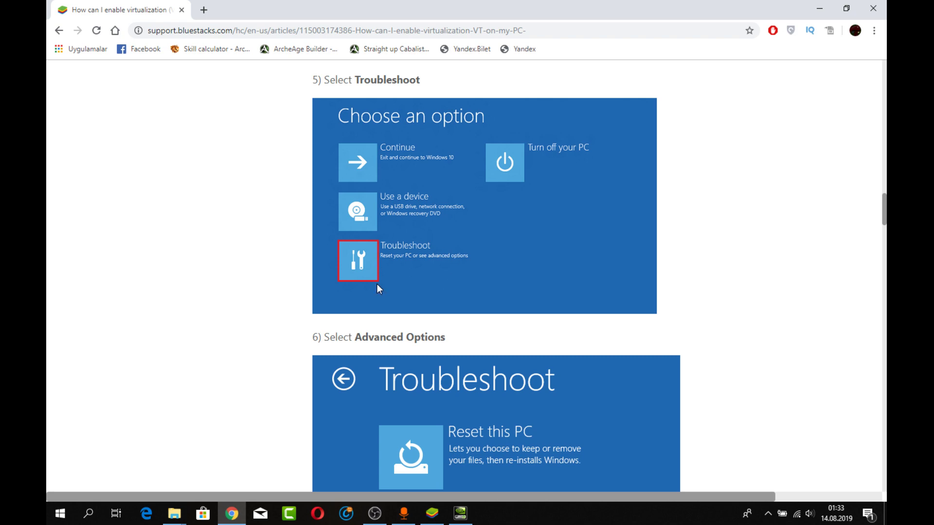
pyautogui.scroll(-2, 415, 273)
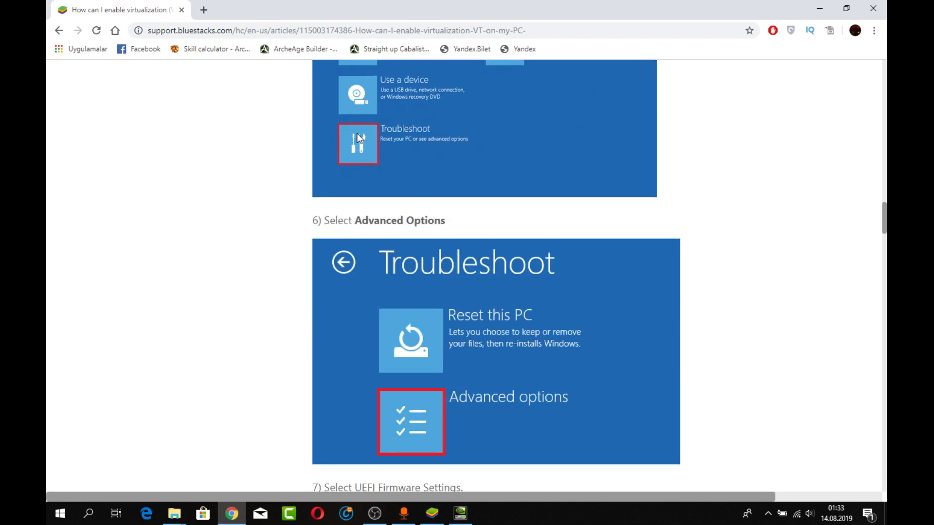
pyautogui.scroll(-3, 381, 193)
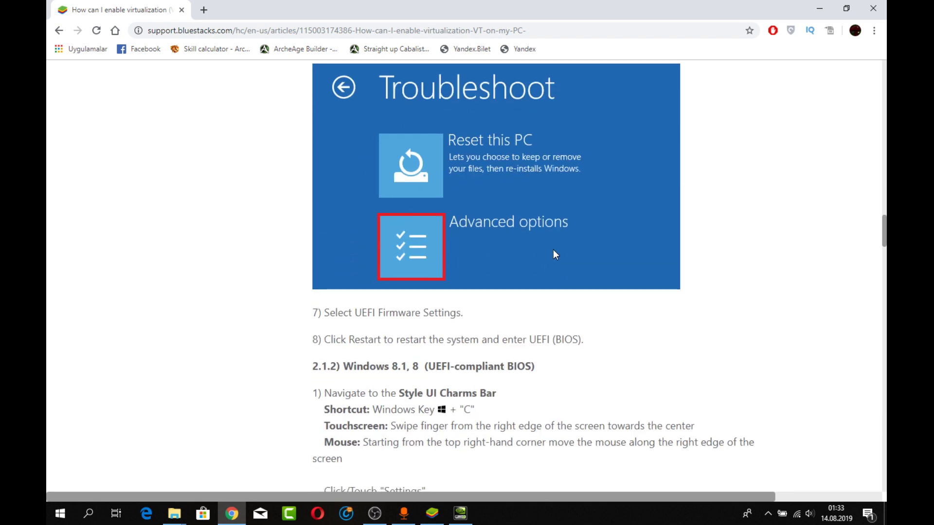
# Look through the guide's Windows 8.1 and 8 instructions for restarting into the BIOS through UEFI Firmware Settings
pyautogui.scroll(-4, 382, 196)
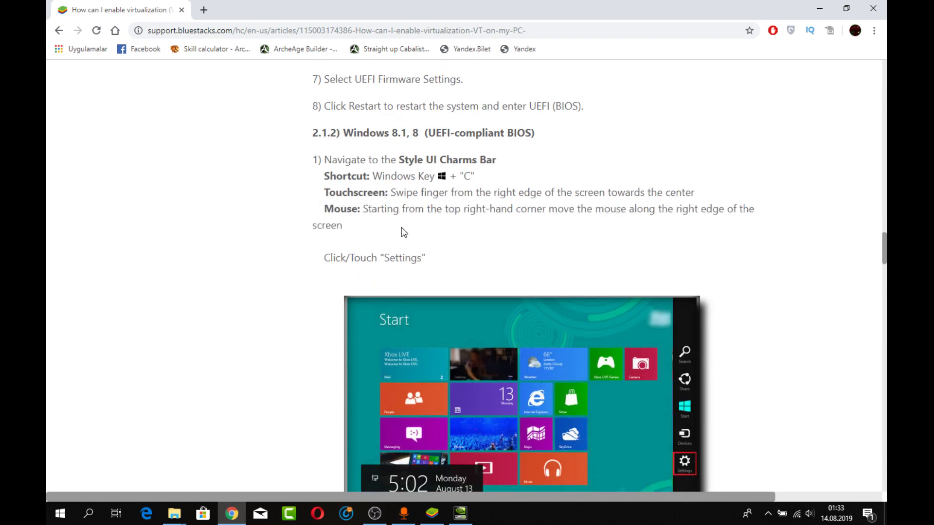
pyautogui.scroll(-17, 401, 232)
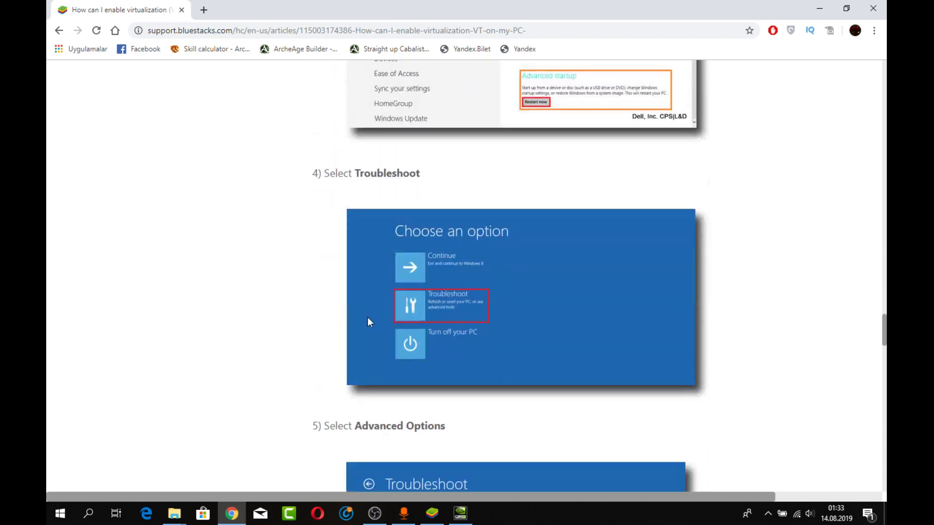
pyautogui.scroll(-4, 366, 322)
pyautogui.scroll(-2, 368, 321)
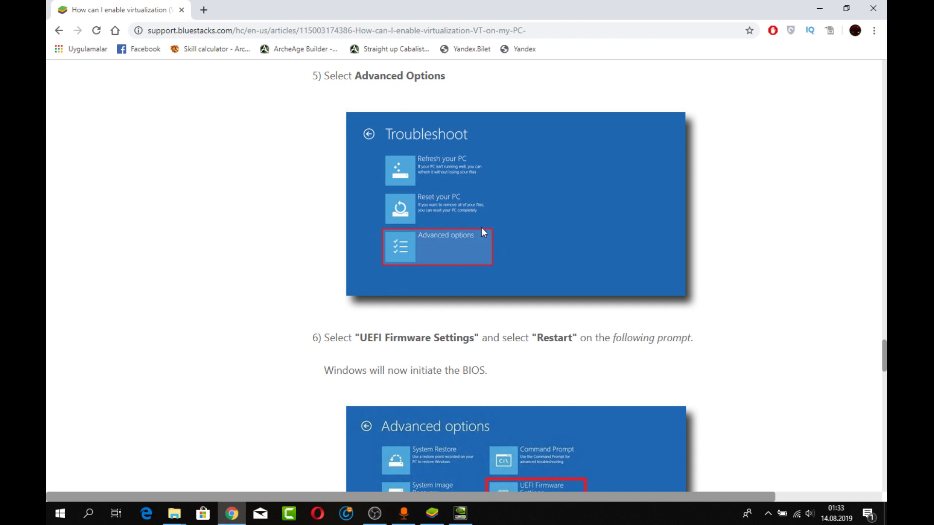
pyautogui.scroll(-3, 403, 310)
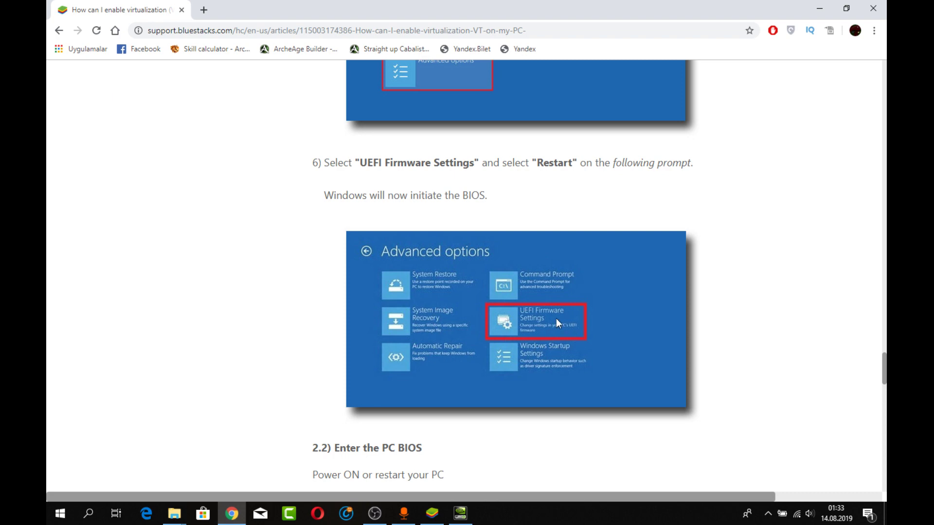
# Read the guide's section on entering the PC BIOS and examine the HP example for enabling Virtualization Technology
pyautogui.scroll(-4, 550, 317)
pyautogui.scroll(1, 549, 317)
pyautogui.scroll(-2, 543, 290)
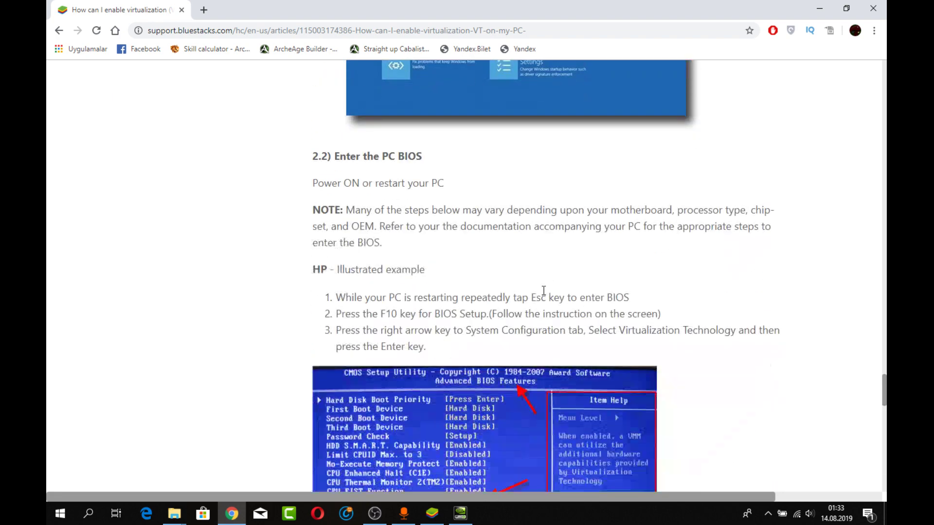
pyautogui.scroll(3, 543, 290)
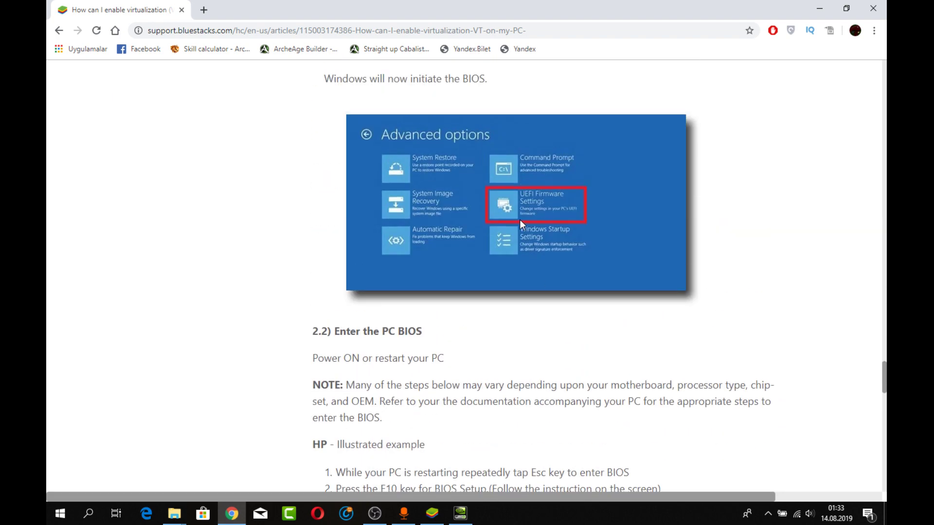
pyautogui.scroll(-7, 505, 294)
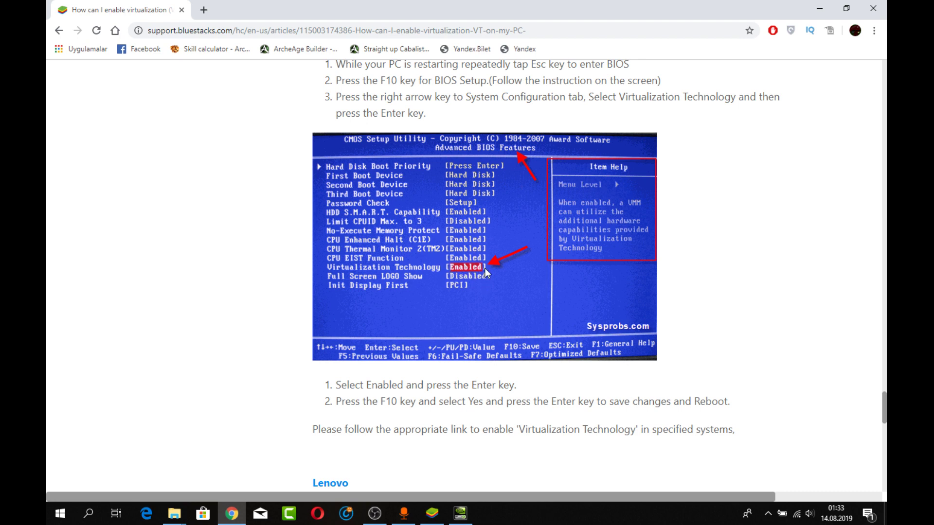
pyautogui.scroll(-3, 336, 316)
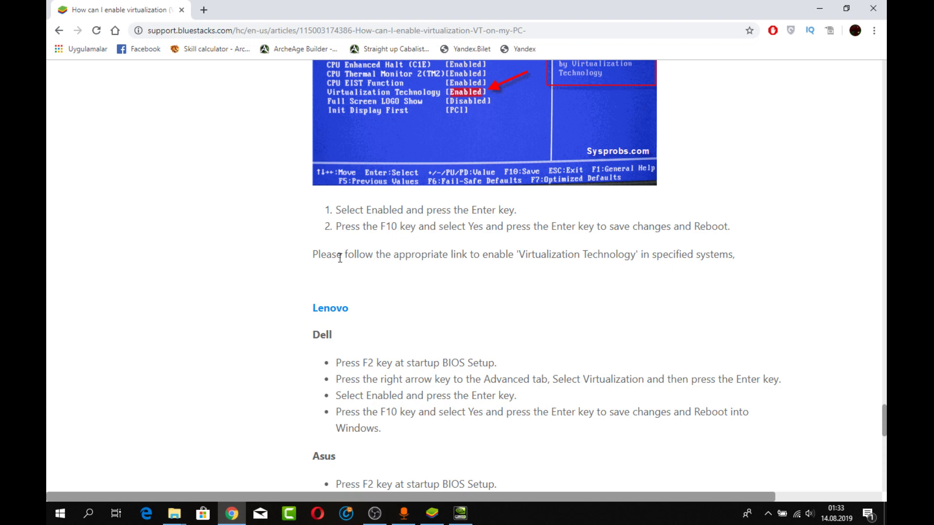
pyautogui.scroll(2, 490, 98)
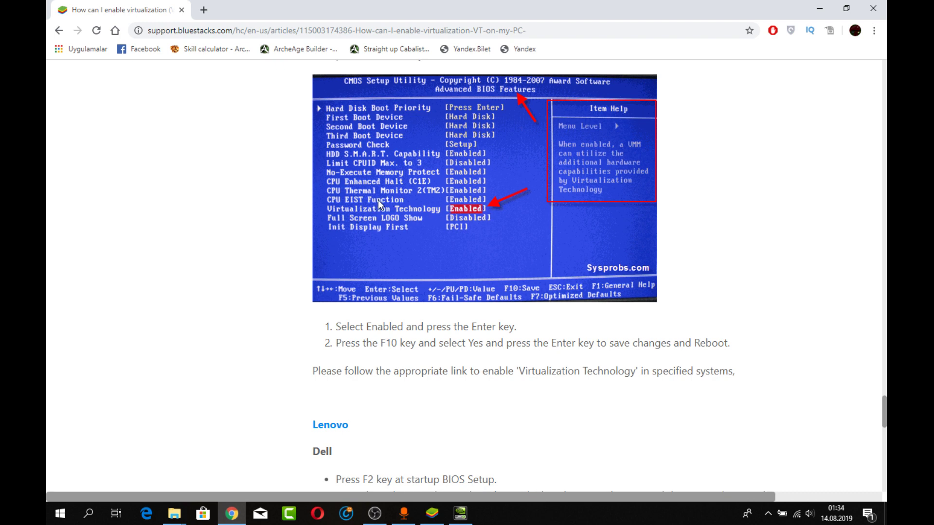
pyautogui.click(432, 513)
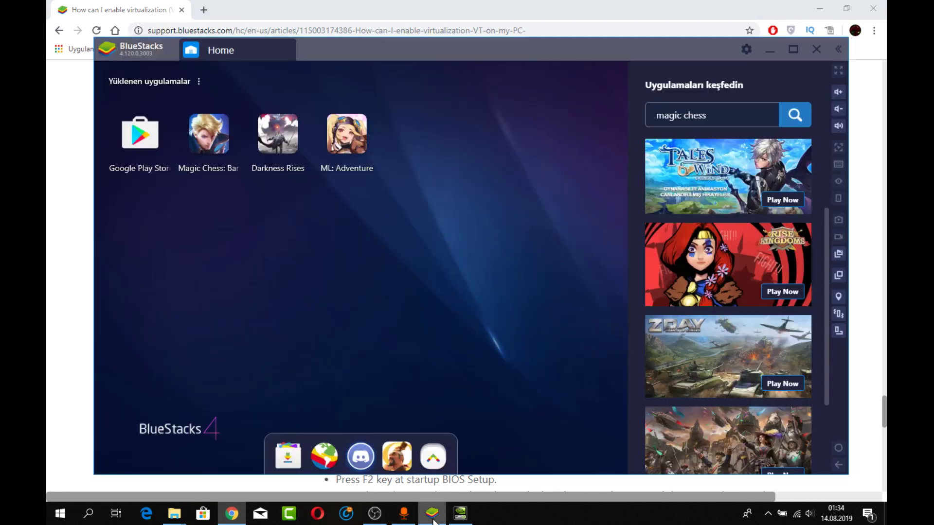
pyautogui.click(354, 7)
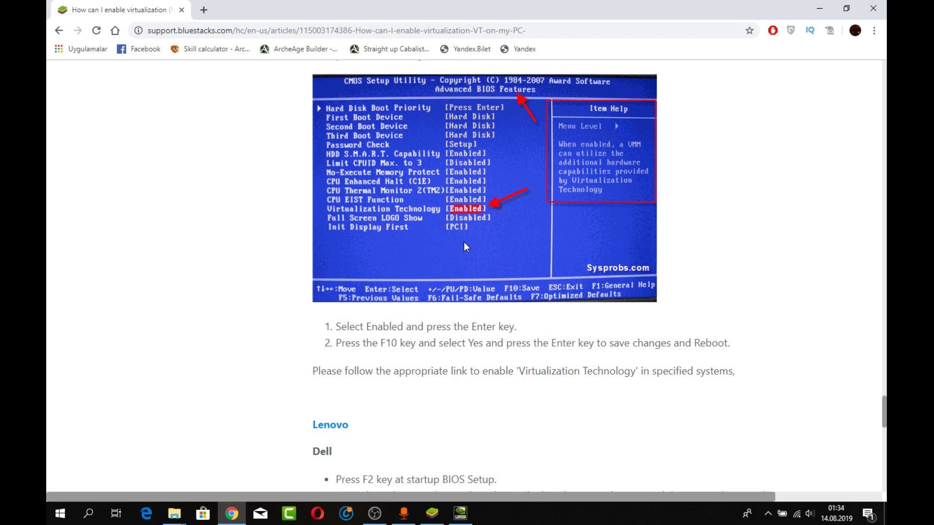
# Switch to the NVIDIA Control Panel and select bluestacks.exe in the program-specific 3D settings, keeping Yüksek performanslı NVIDIA işlemcisi as its preferred graphics processor
pyautogui.click(885, 5)
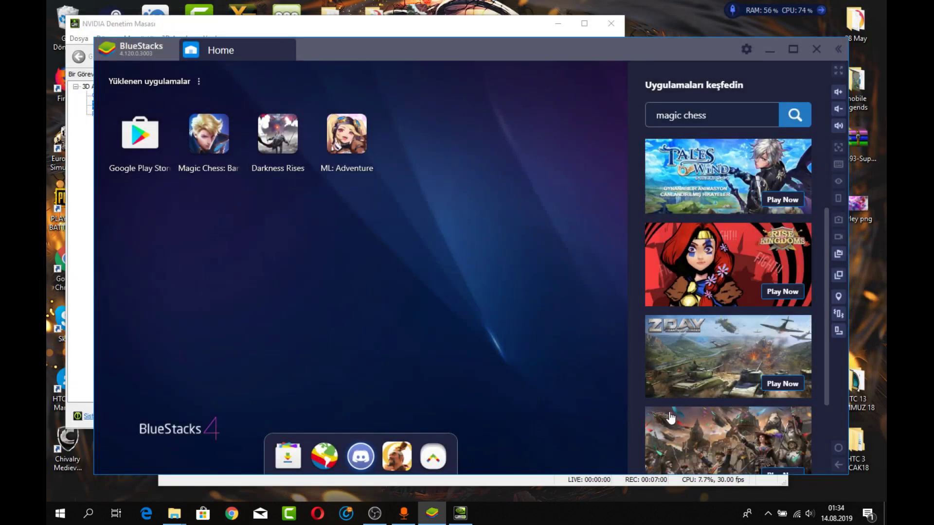
pyautogui.rightClick(689, 19)
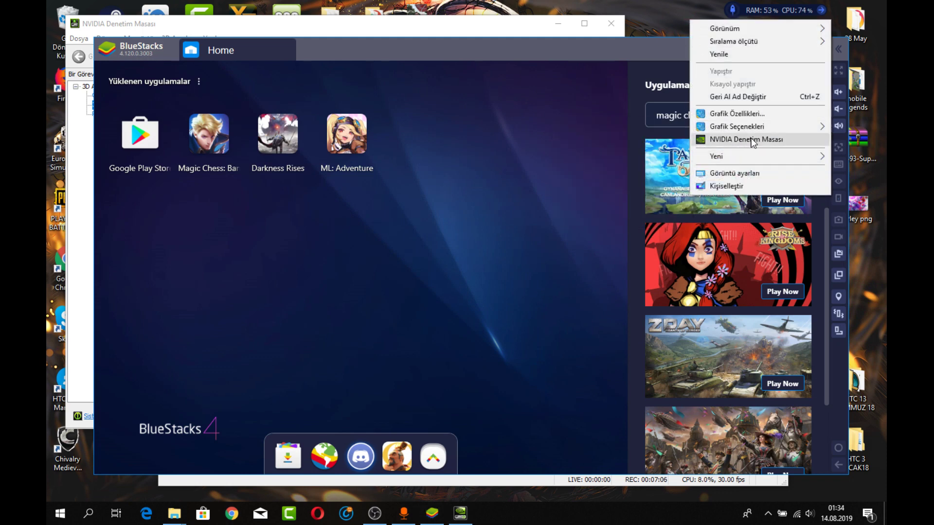
pyautogui.click(459, 521)
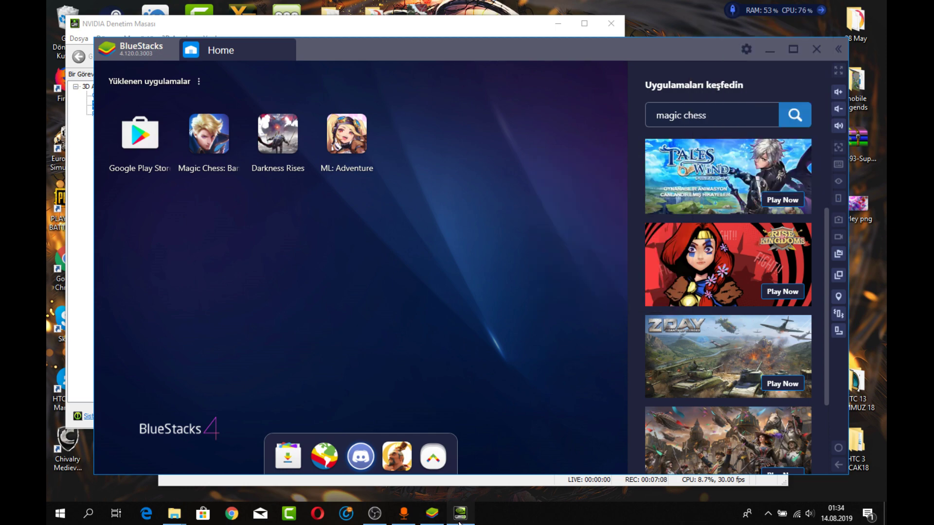
pyautogui.click(339, 190)
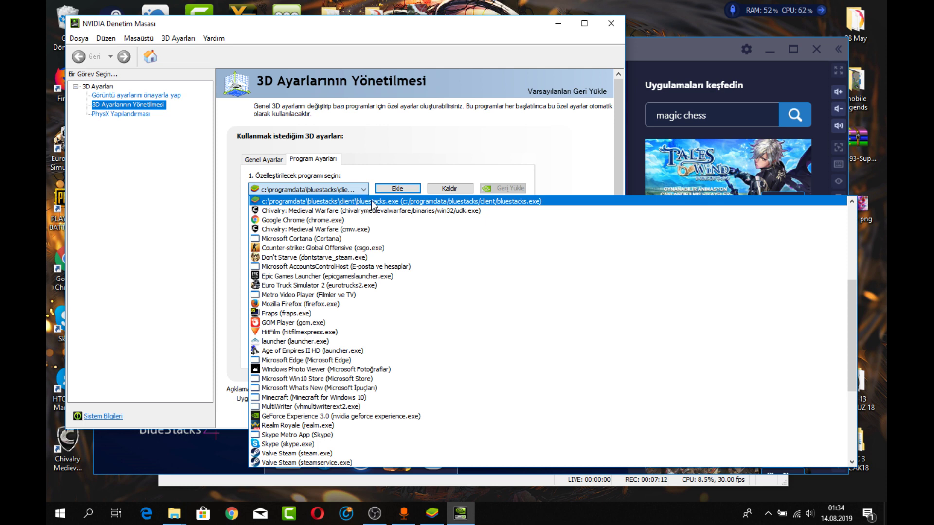
pyautogui.click(438, 203)
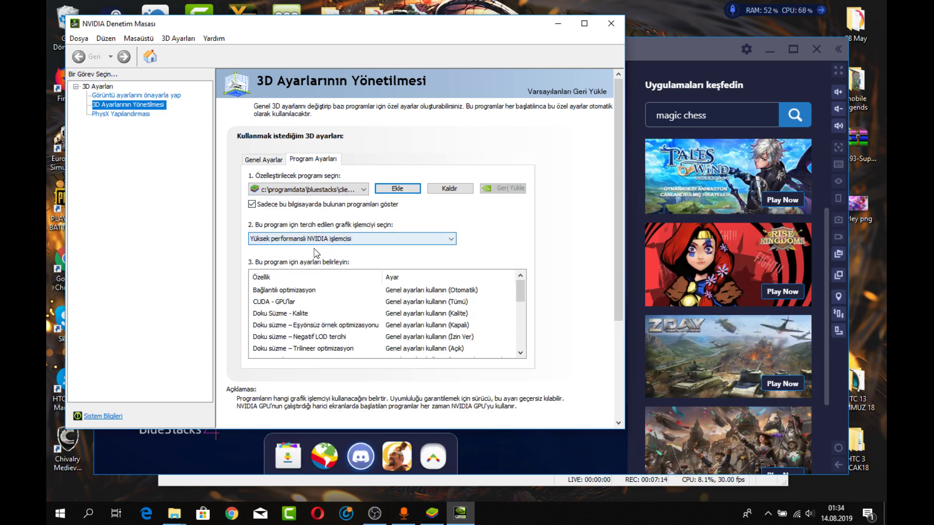
pyautogui.click(280, 241)
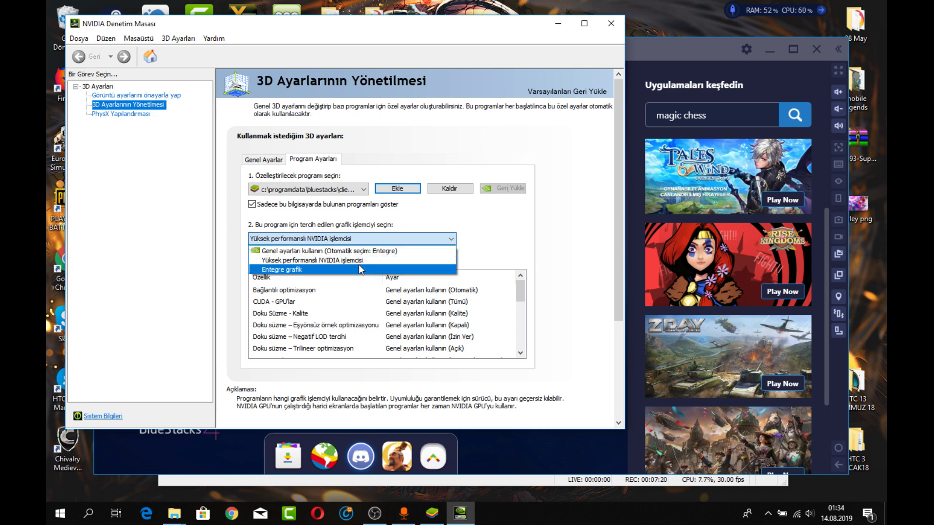
pyautogui.click(436, 236)
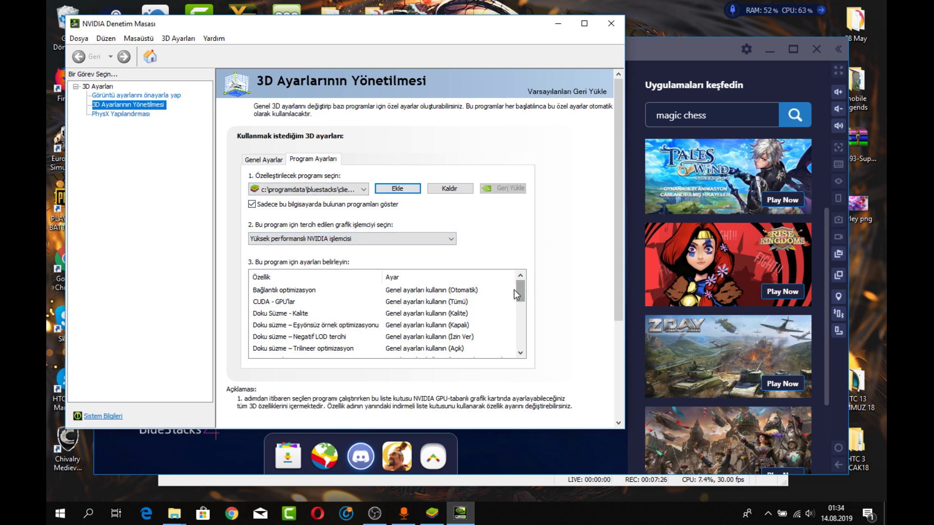
# For BlueStacks, set texture filtering quality to Yüksek performans, anisotropic sample optimization to Kapalı and trilinear optimization to Açık
pyautogui.click(452, 313)
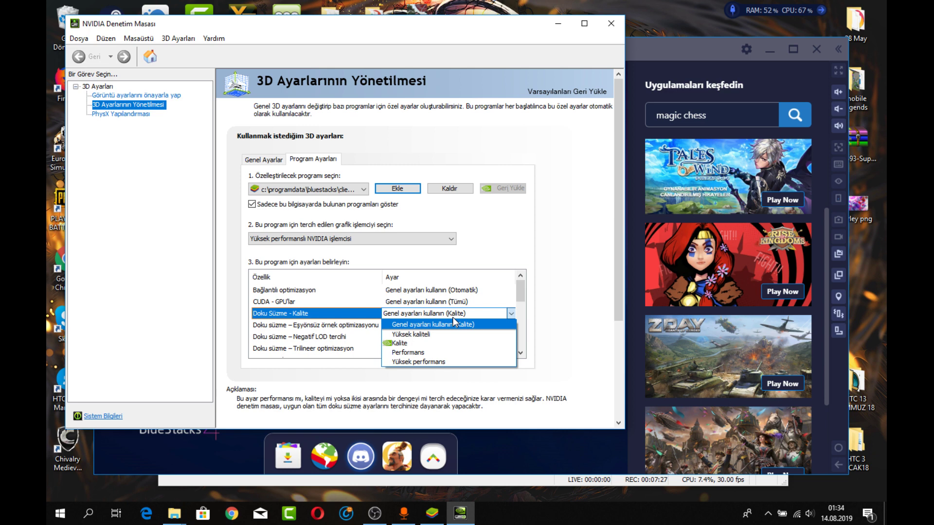
pyautogui.click(437, 361)
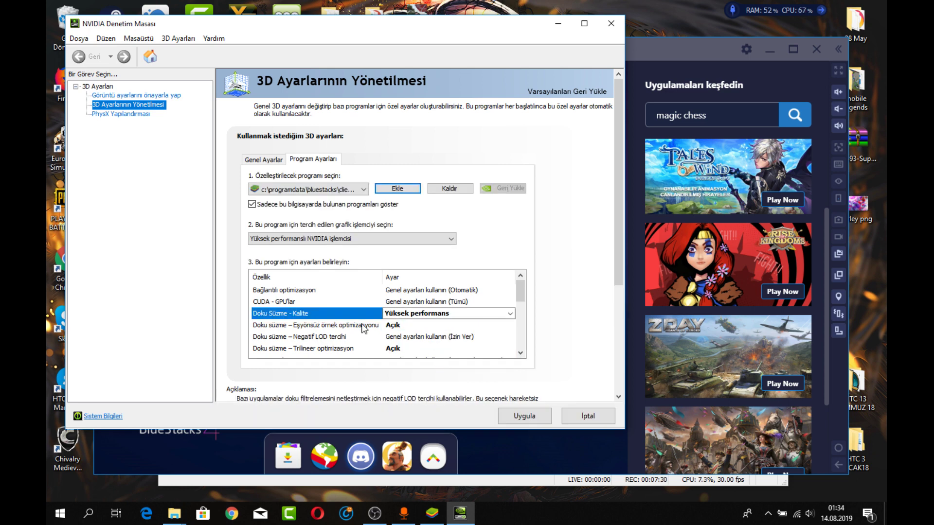
pyautogui.click(396, 326)
pyautogui.click(398, 347)
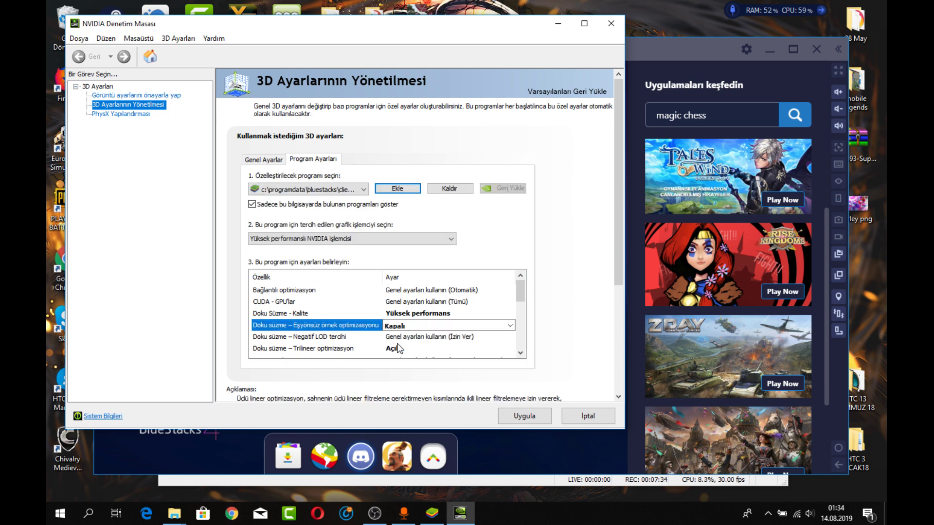
pyautogui.moveTo(520, 298); pyautogui.dragTo(521, 304)
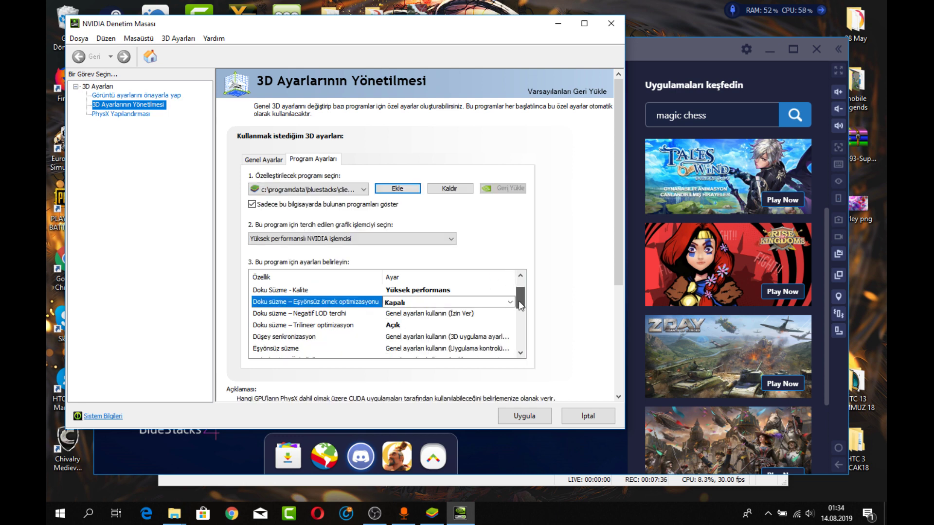
pyautogui.click(402, 326)
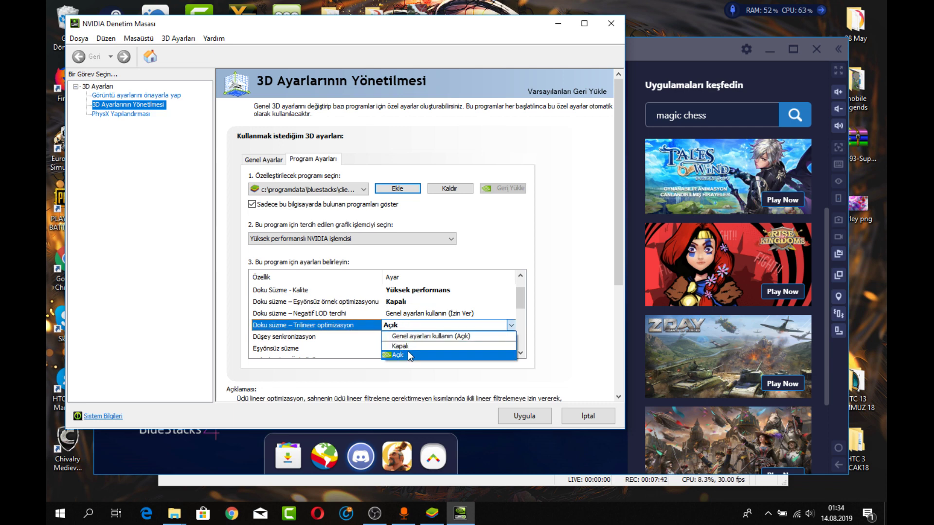
pyautogui.click(407, 354)
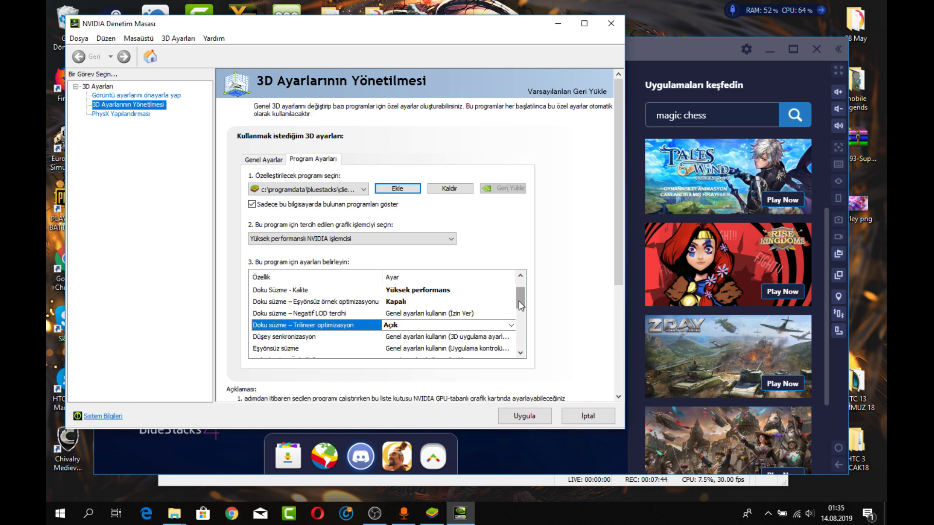
# Set the BlueStacks power management mode to Maksimum performansı tercih et and review the remaining 3D settings
pyautogui.moveTo(519, 304); pyautogui.dragTo(518, 326)
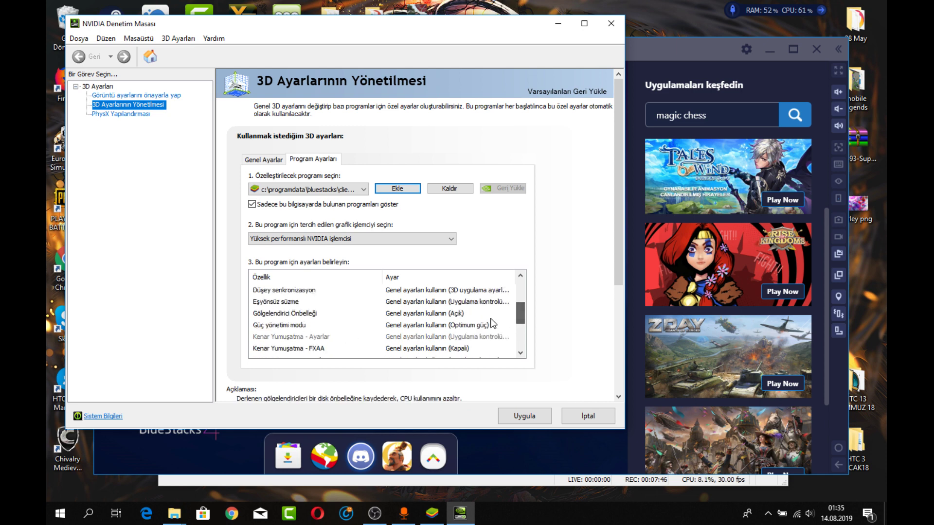
pyautogui.click(459, 325)
pyautogui.click(457, 326)
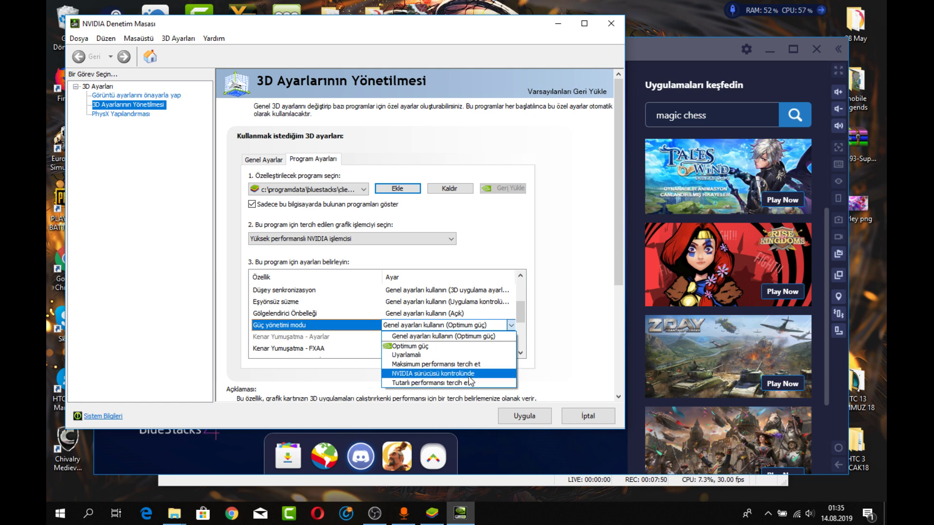
pyautogui.click(438, 364)
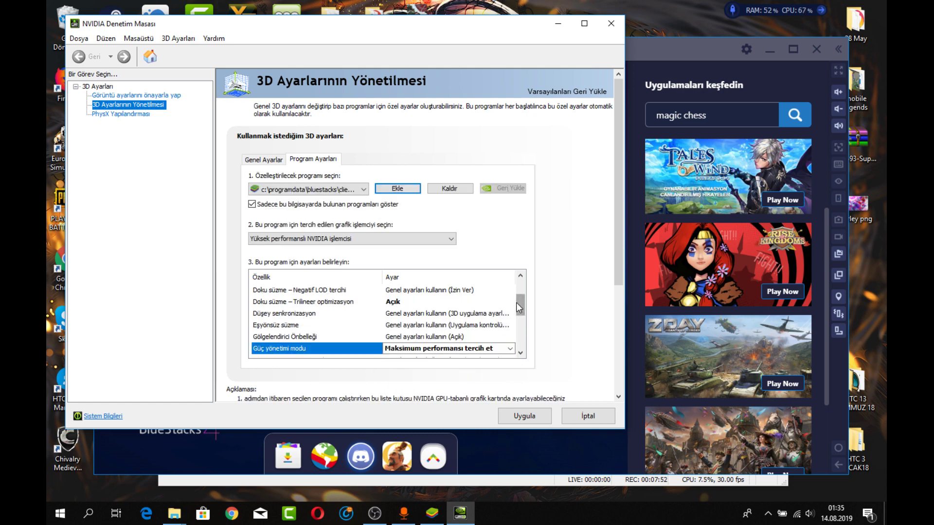
pyautogui.moveTo(521, 302); pyautogui.dragTo(521, 320)
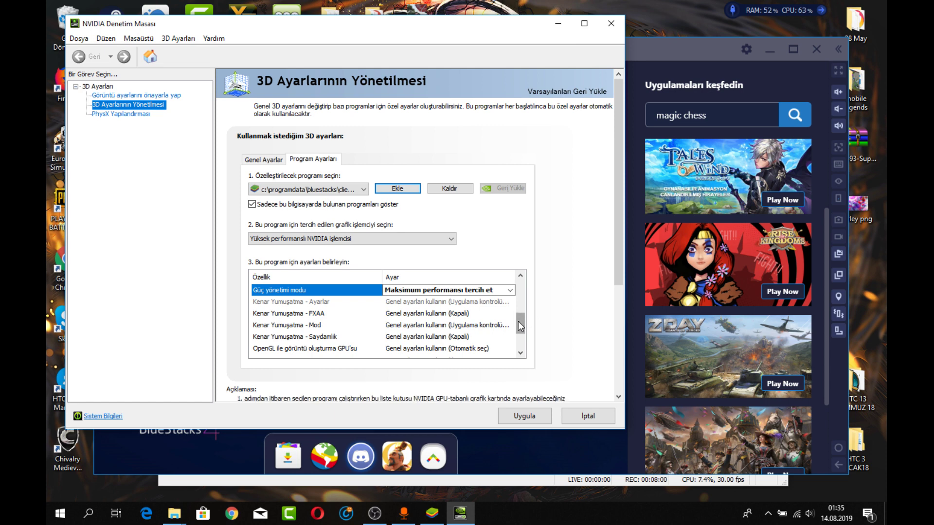
pyautogui.moveTo(518, 320); pyautogui.dragTo(522, 339)
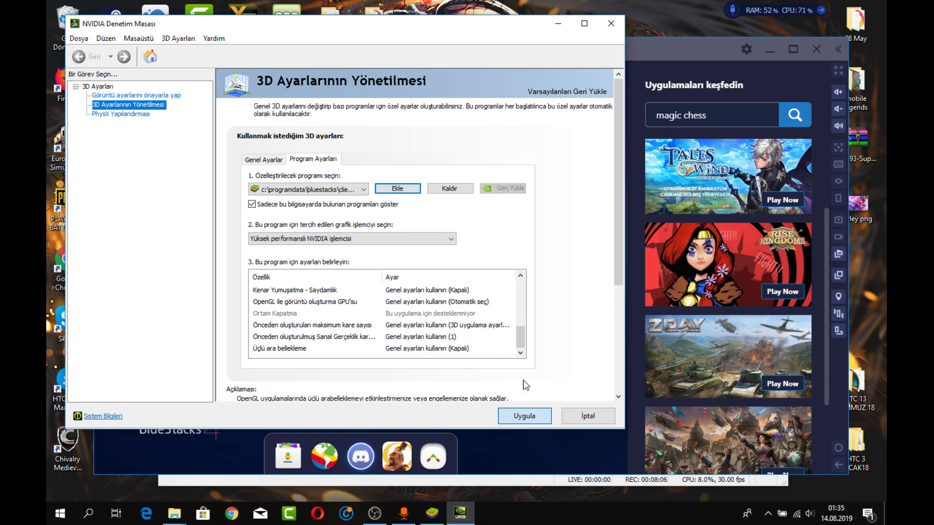
# Apply the BlueStacks 3D settings and review the list of customizable programs, keeping the bluestacks.exe client entry selected
pyautogui.click(525, 417)
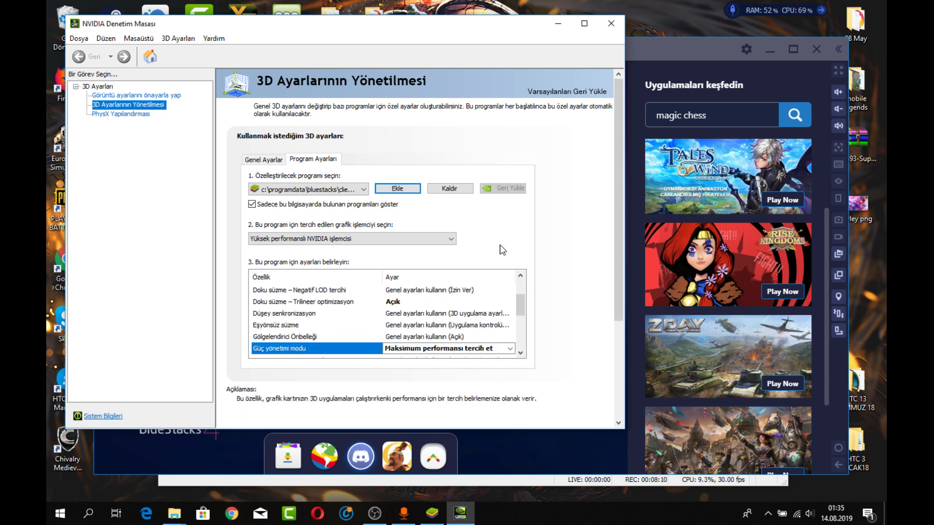
pyautogui.click(343, 189)
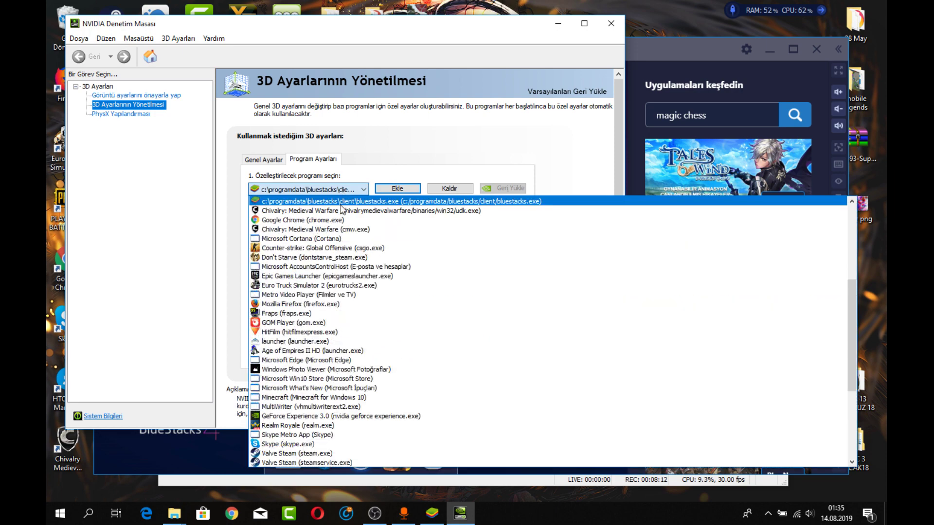
pyautogui.scroll(-3, 348, 262)
pyautogui.scroll(-3, 349, 340)
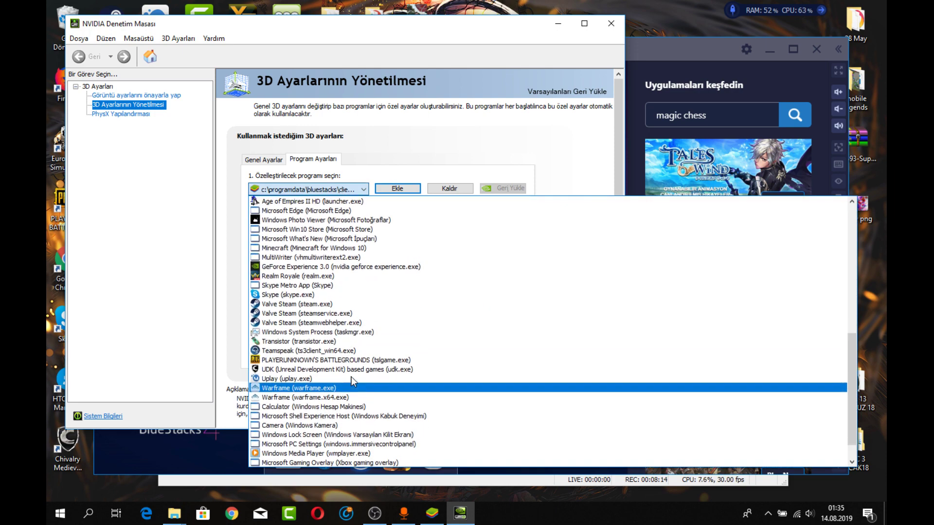
pyautogui.scroll(6, 349, 379)
pyautogui.scroll(6, 349, 380)
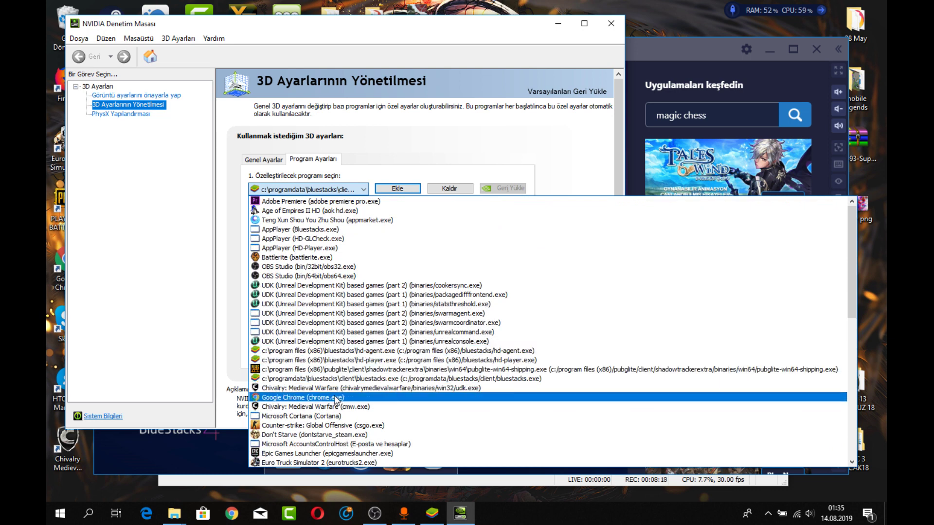
pyautogui.click(206, 294)
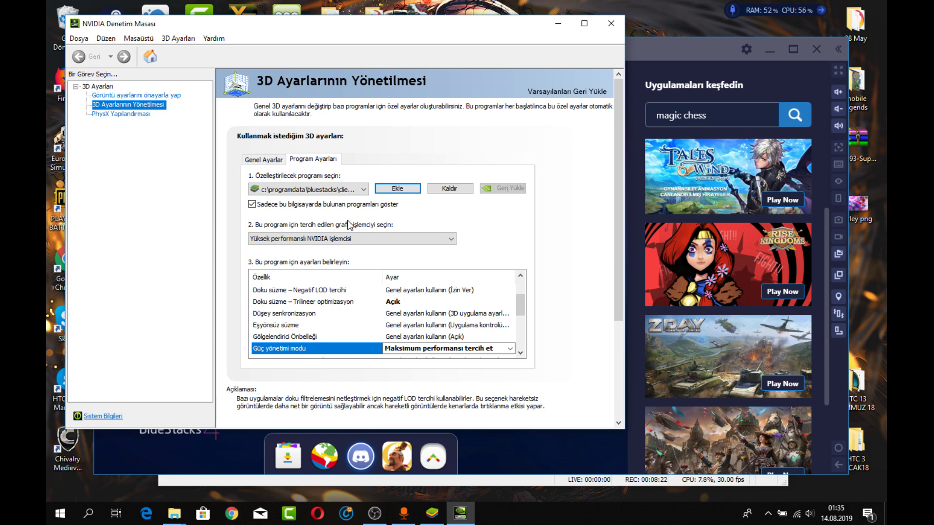
# Close the NVIDIA Control Panel and switch to the OBS window
pyautogui.click(619, 24)
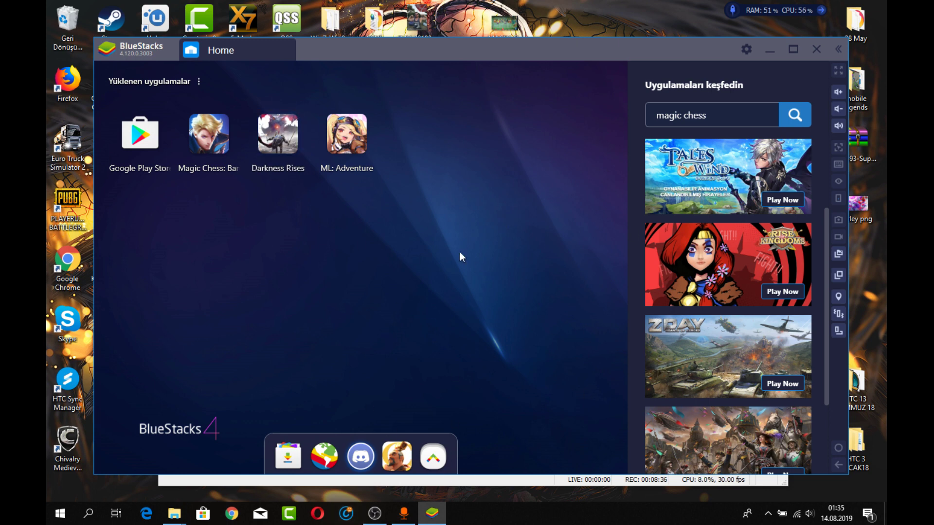
pyautogui.click(374, 513)
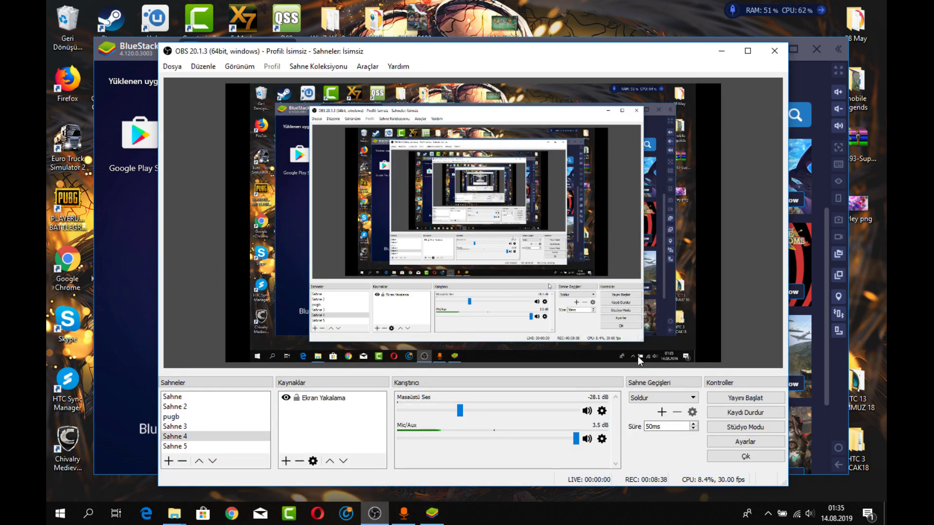